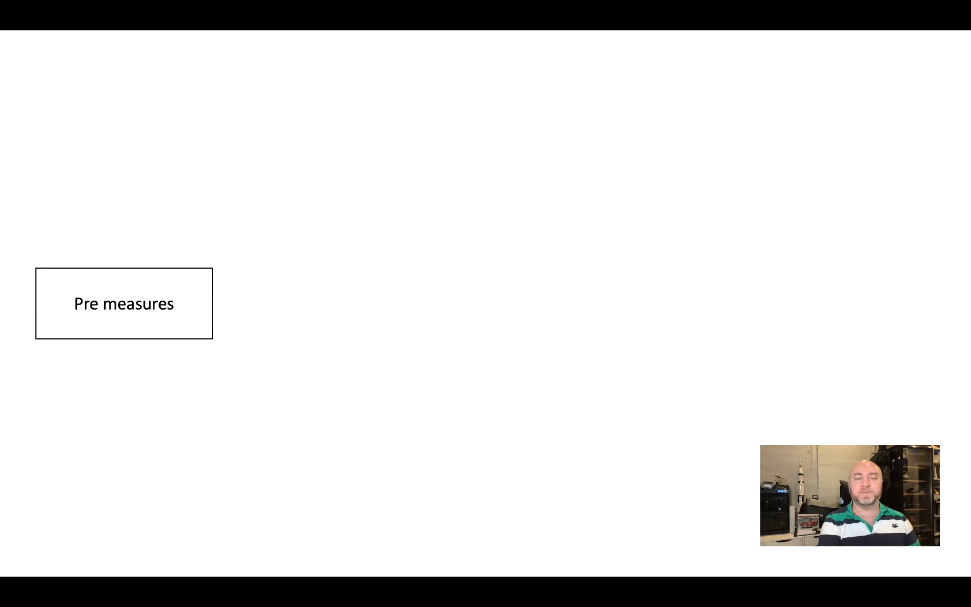
Advance the design diagram to reveal the 'Random allocation' stage after Pre measures.
{"action": "key", "text": "Right"}
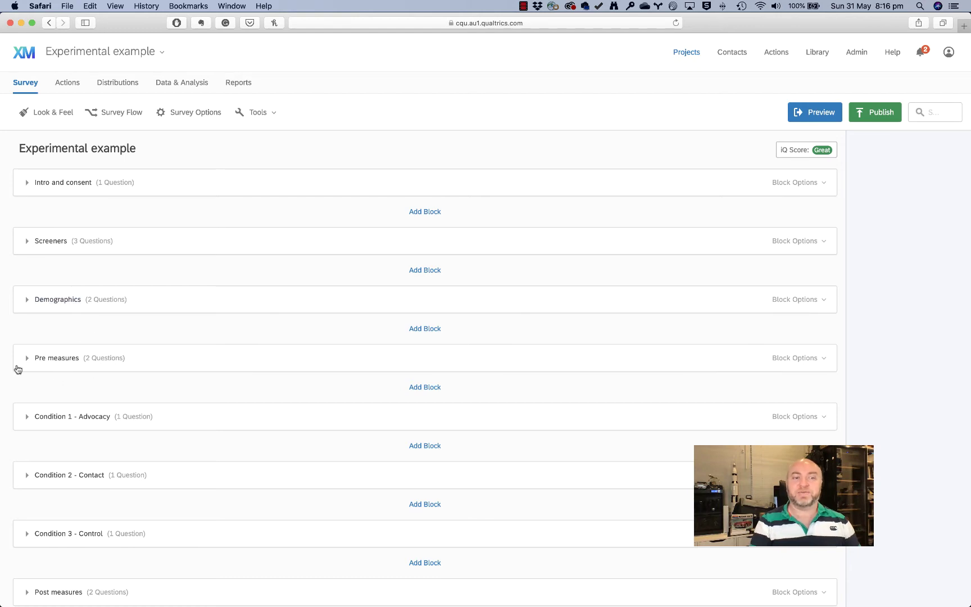
{"action": "scroll", "coordinate": [26, 354], "scroll_direction": "up", "scroll_amount": 10}
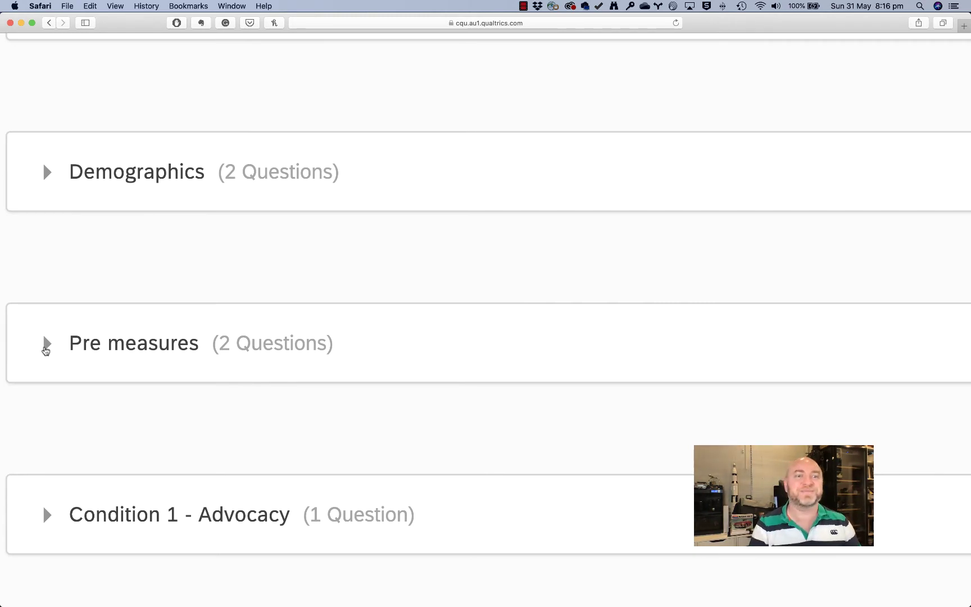
{"action": "double_click", "coordinate": [46, 350]}
{"action": "left_click", "coordinate": [45, 349]}
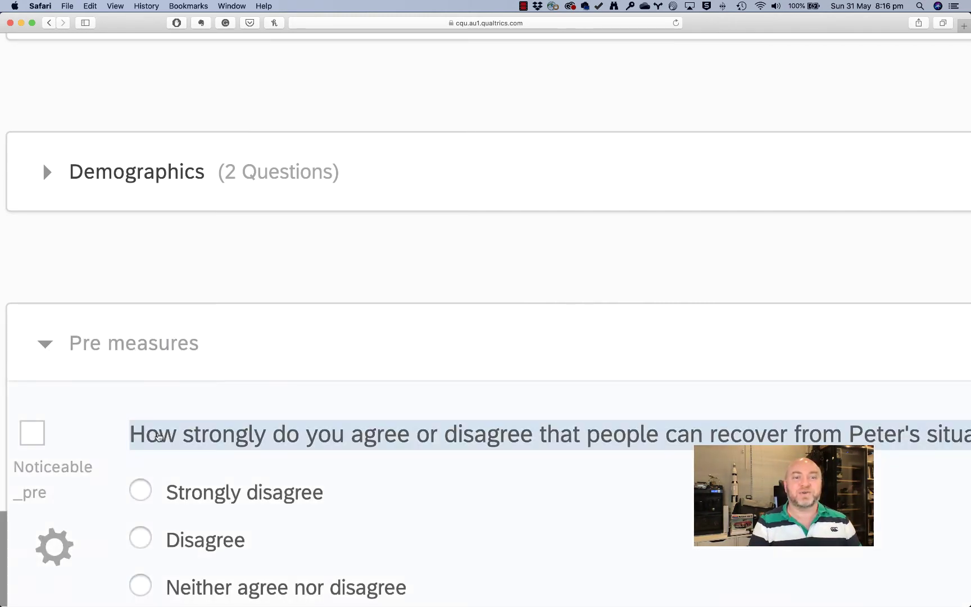
{"action": "scroll", "coordinate": [158, 437], "scroll_direction": "down", "scroll_amount": 5}
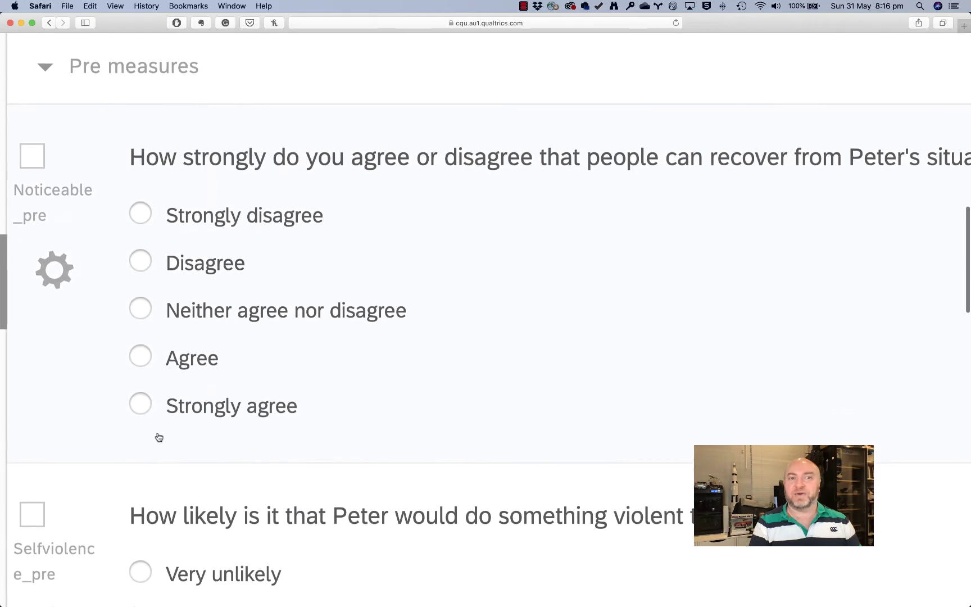
{"action": "scroll", "coordinate": [159, 438], "scroll_direction": "down", "scroll_amount": 1}
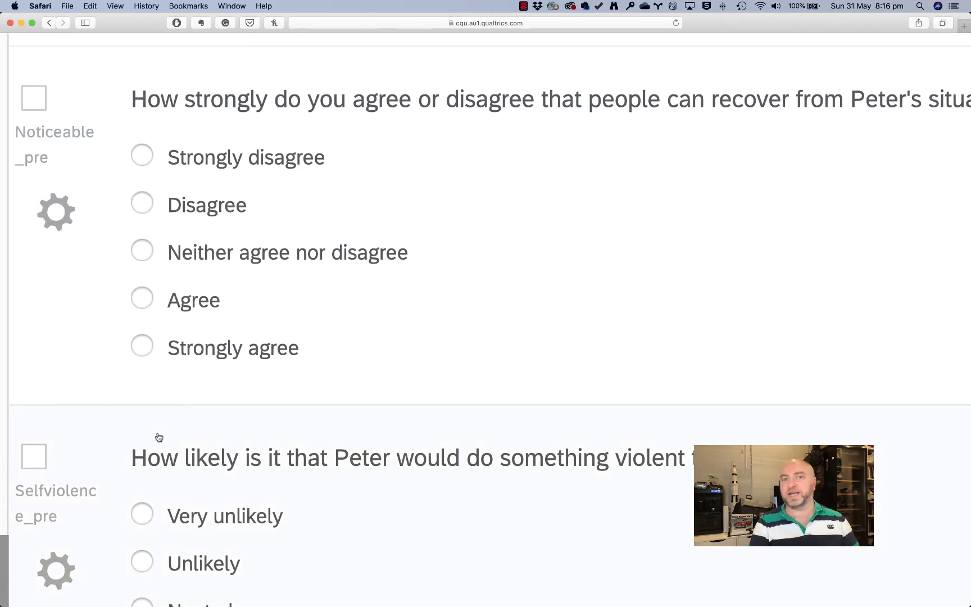
{"action": "left_click", "coordinate": [157, 436]}
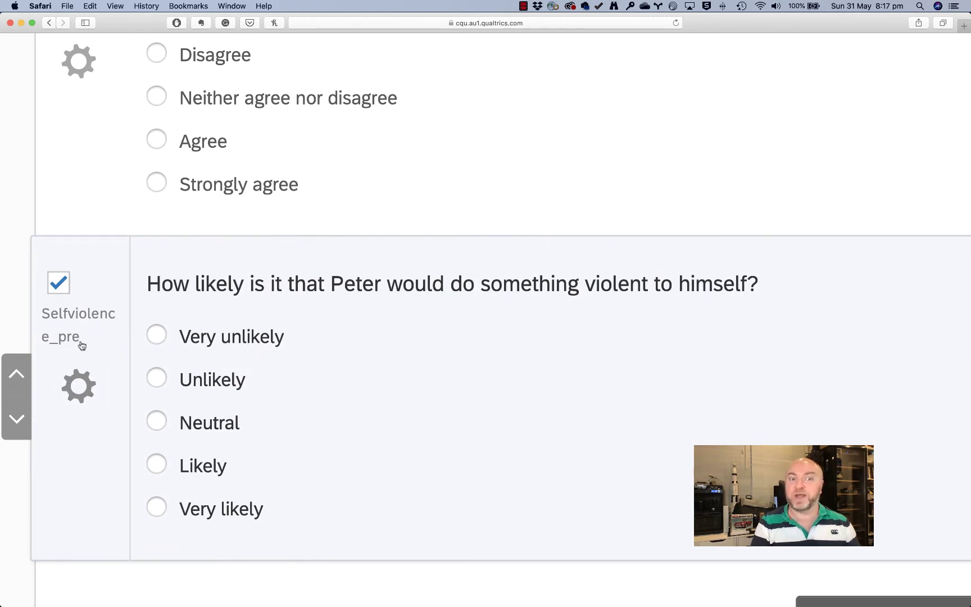
{"action": "key", "text": "super+minus"}
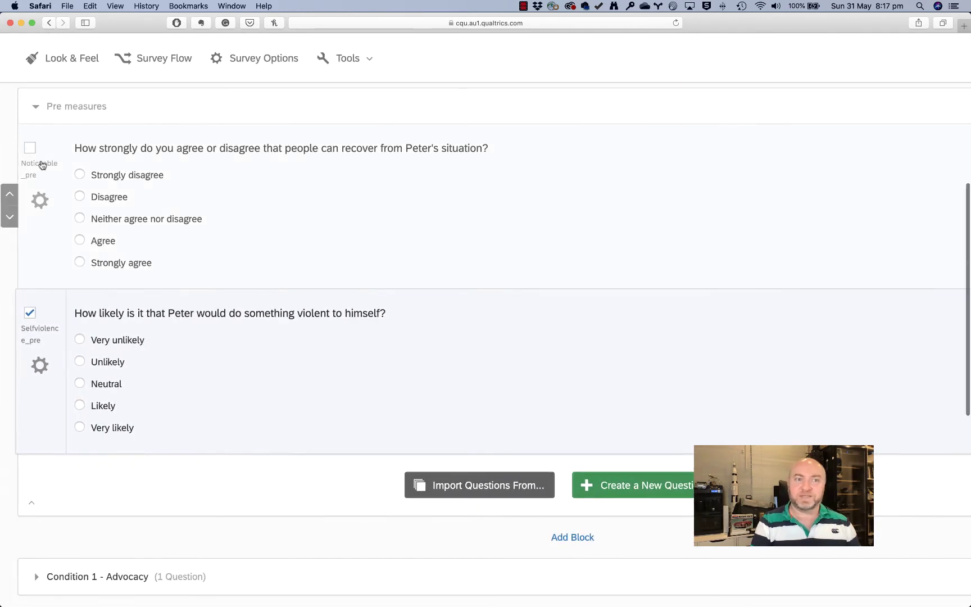
{"action": "left_click", "coordinate": [35, 106]}
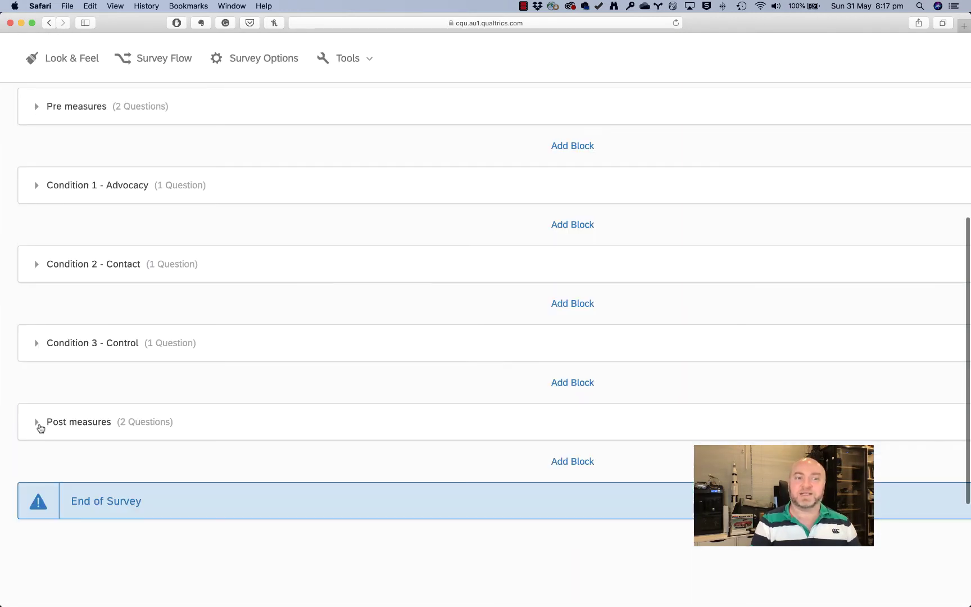
{"action": "left_click", "coordinate": [37, 423]}
{"action": "scroll", "coordinate": [70, 511], "scroll_direction": "down", "scroll_amount": 5}
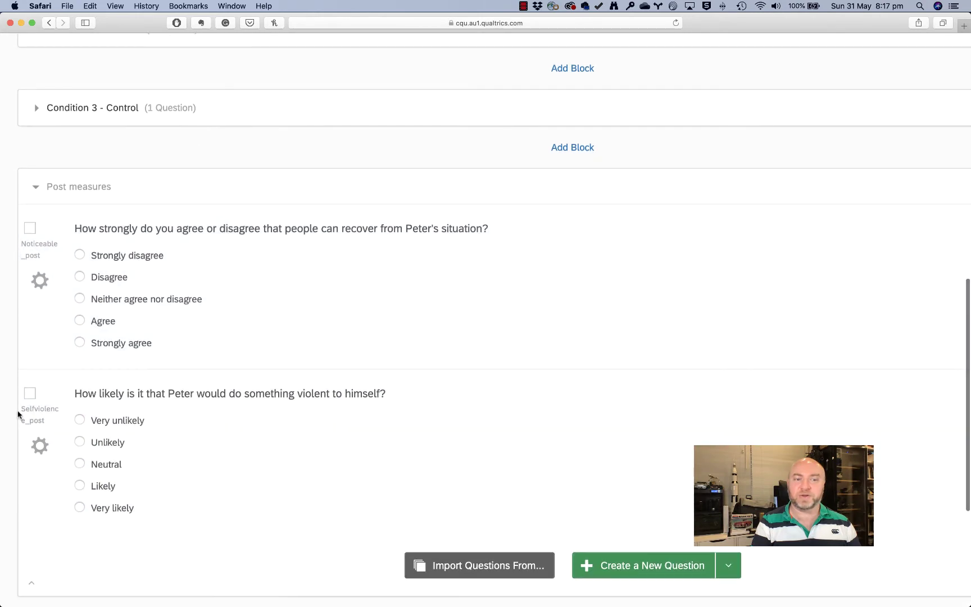
{"action": "scroll", "coordinate": [70, 512], "scroll_direction": "up", "scroll_amount": 5}
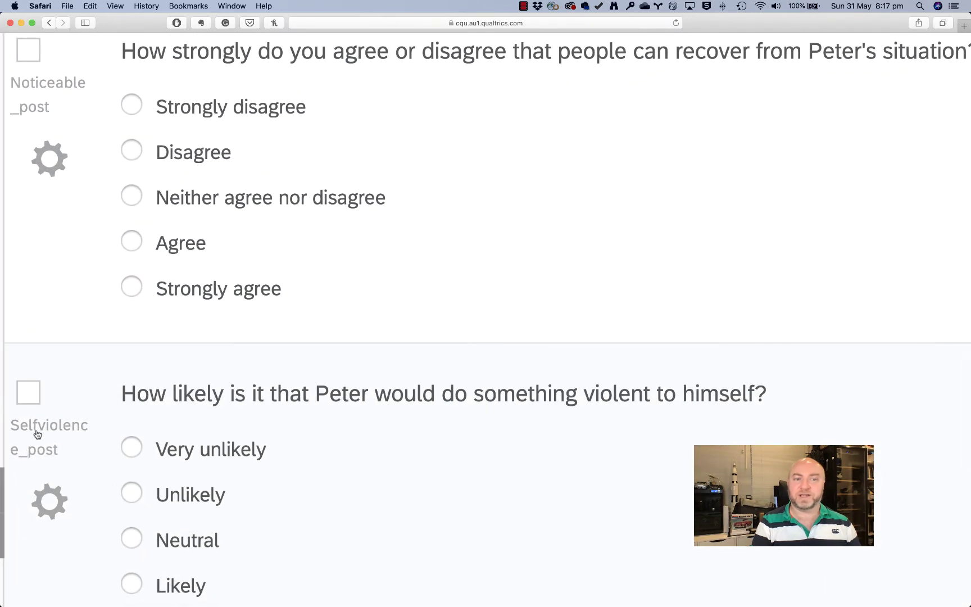
{"action": "scroll", "coordinate": [48, 122], "scroll_direction": "up", "scroll_amount": 3}
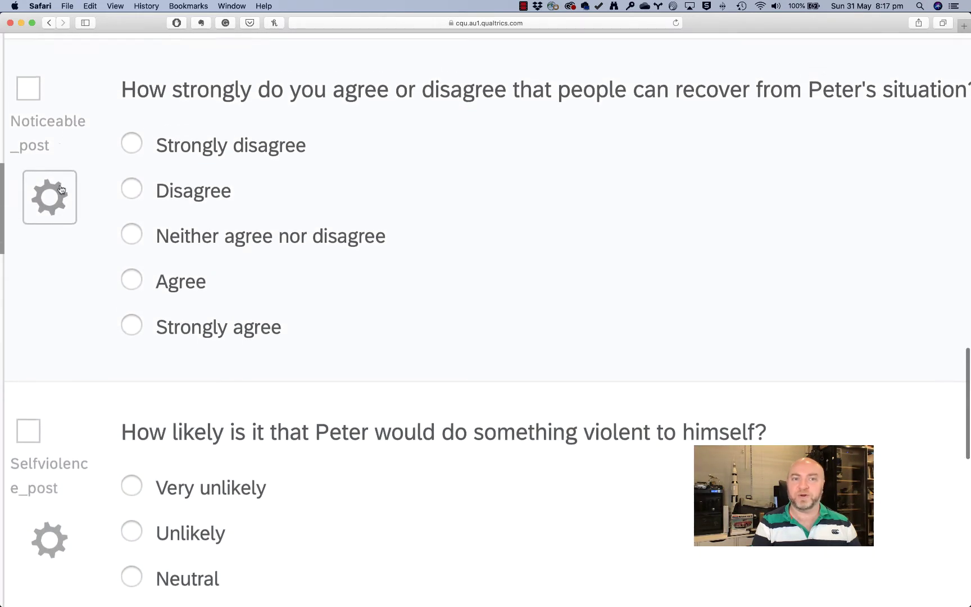
{"action": "left_click", "coordinate": [54, 131]}
{"action": "scroll", "coordinate": [206, 243], "scroll_direction": "down", "scroll_amount": 5}
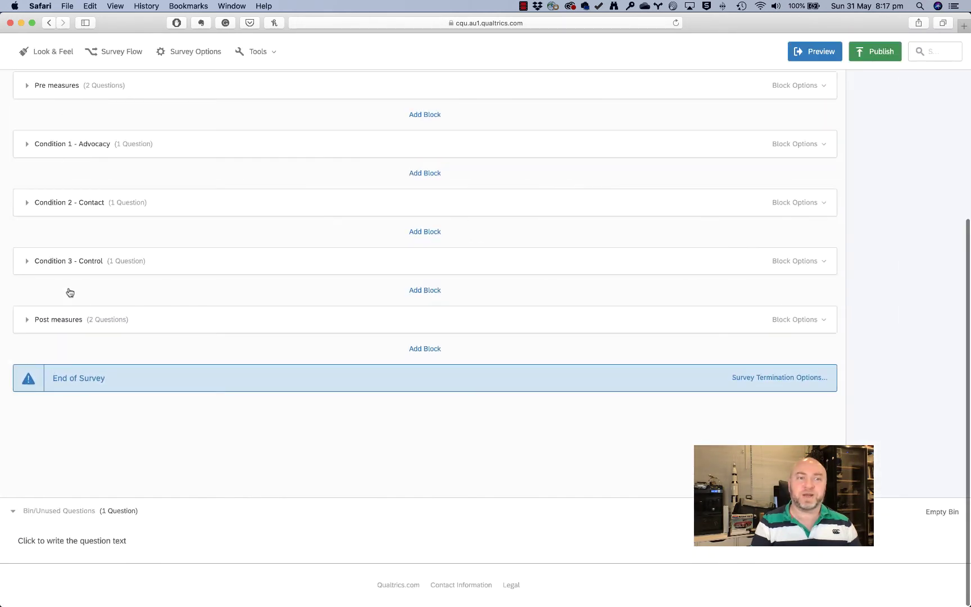
{"action": "scroll", "coordinate": [71, 310], "scroll_direction": "up", "scroll_amount": 2}
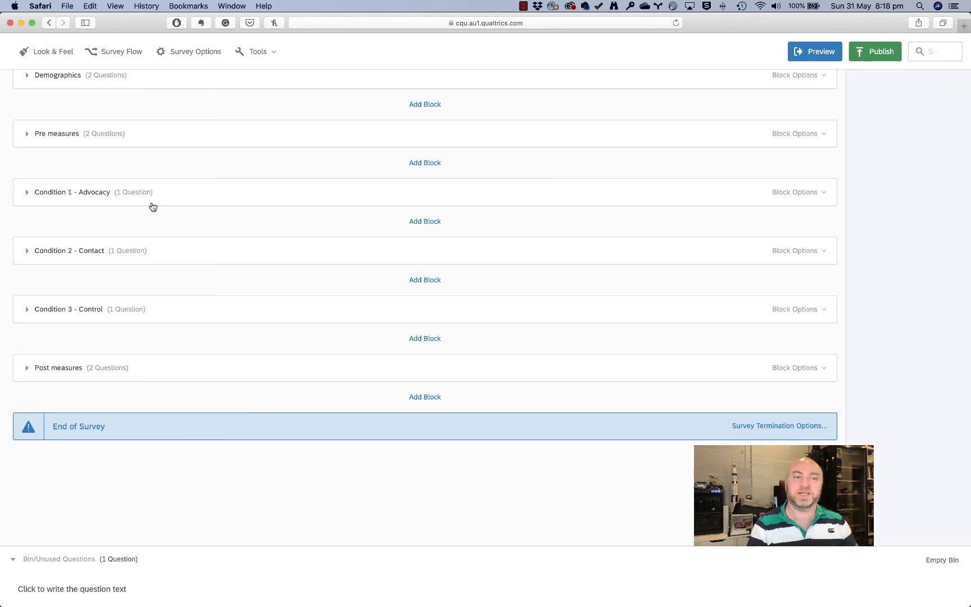
{"action": "scroll", "coordinate": [152, 207], "scroll_direction": "up", "scroll_amount": 10}
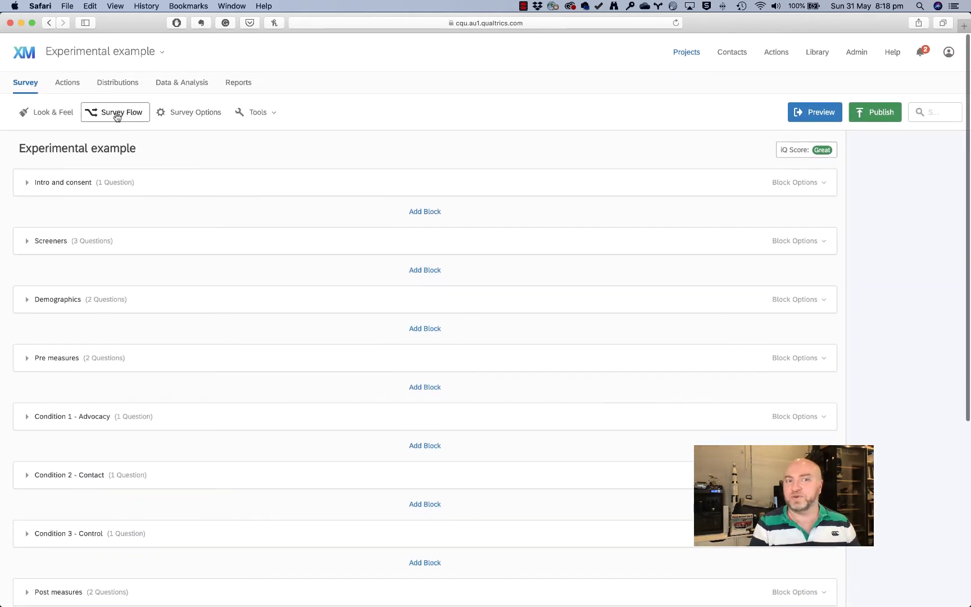
Insert a Randomiser into the Survey Flow directly below the Pre measures block.
{"action": "left_click", "coordinate": [116, 114]}
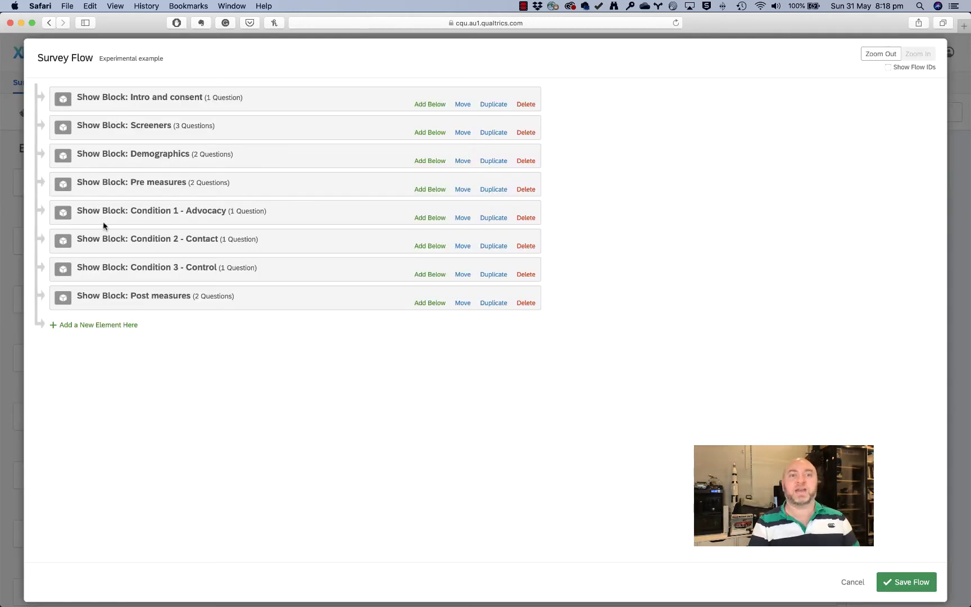
{"action": "left_click", "coordinate": [434, 189]}
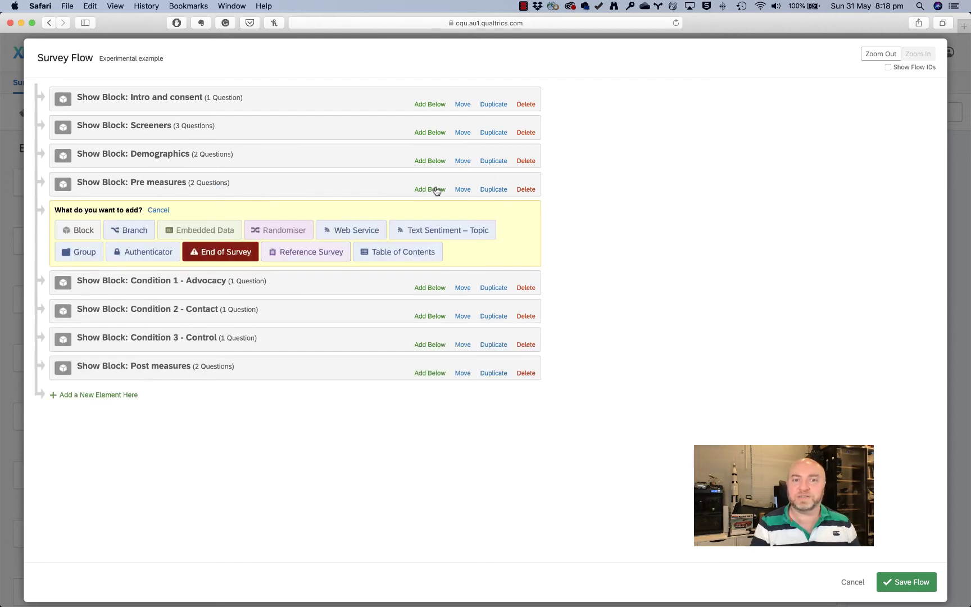
{"action": "left_click", "coordinate": [281, 231]}
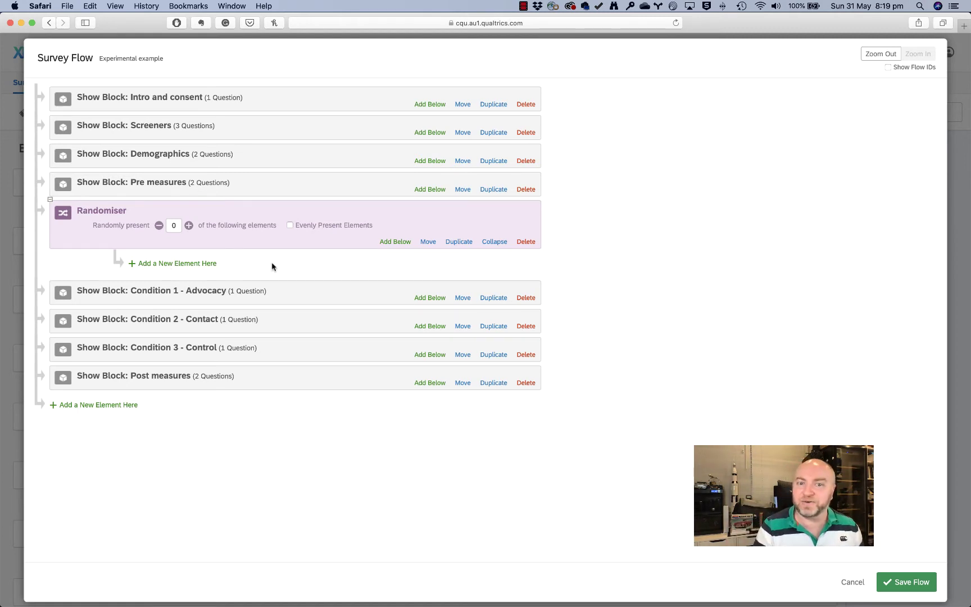
Add a group named 'Condition 1' and drag the Condition 1 - Advocacy block into it.
{"action": "left_click", "coordinate": [427, 299]}
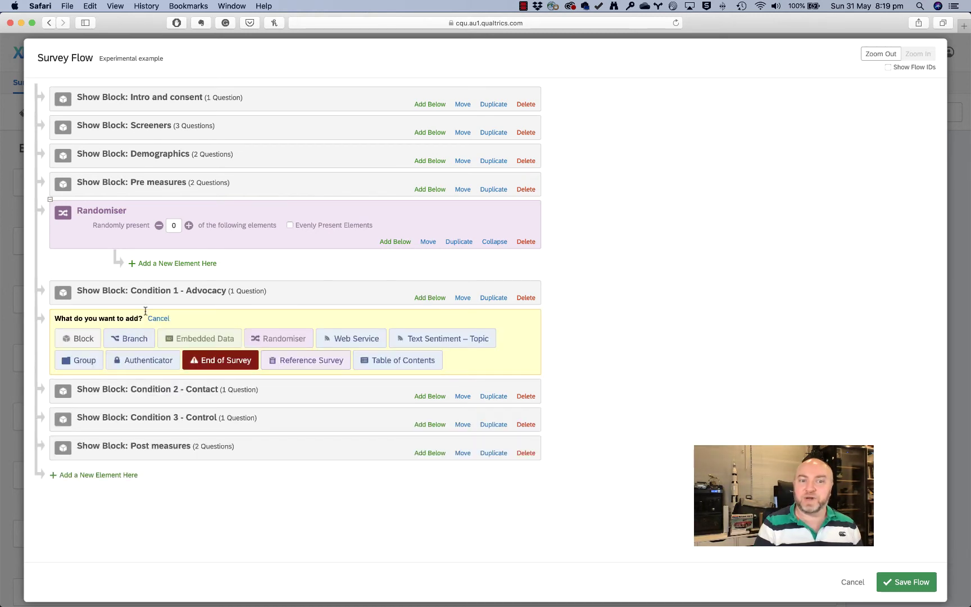
{"action": "left_click", "coordinate": [84, 360]}
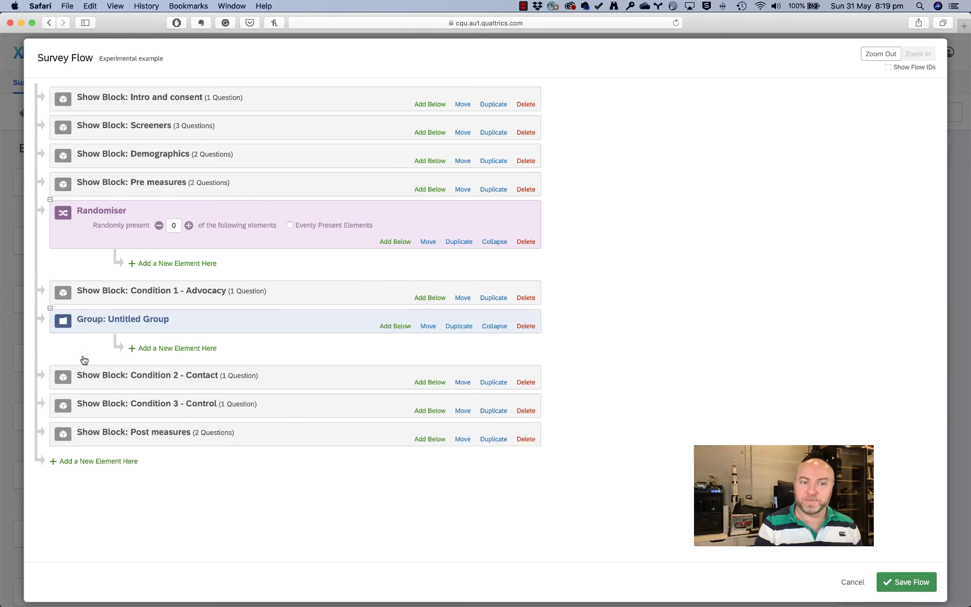
{"action": "left_click", "coordinate": [133, 318]}
{"action": "triple_click", "coordinate": [133, 319]}
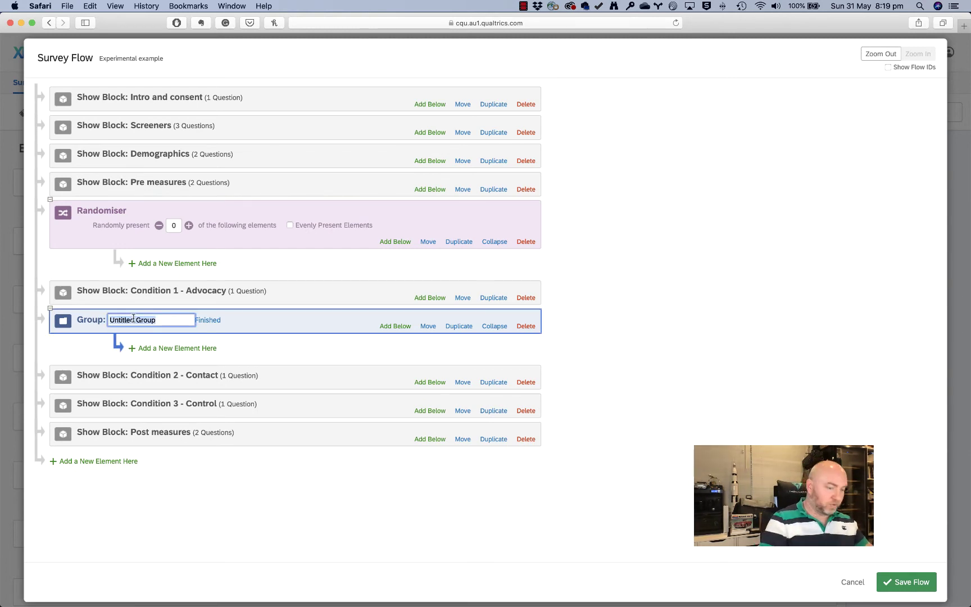
{"action": "type", "text": "Condition 1"}
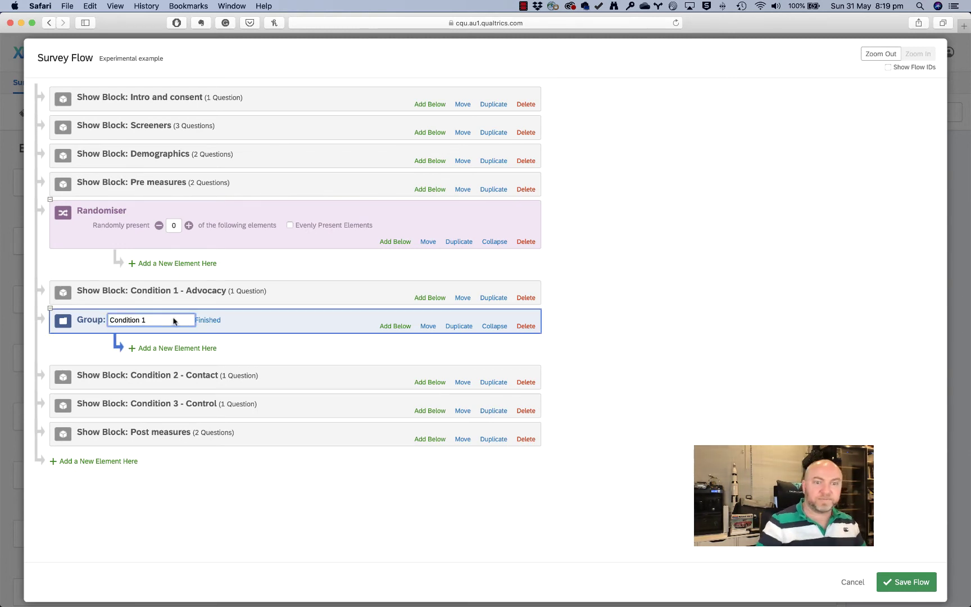
{"action": "left_click", "coordinate": [208, 321]}
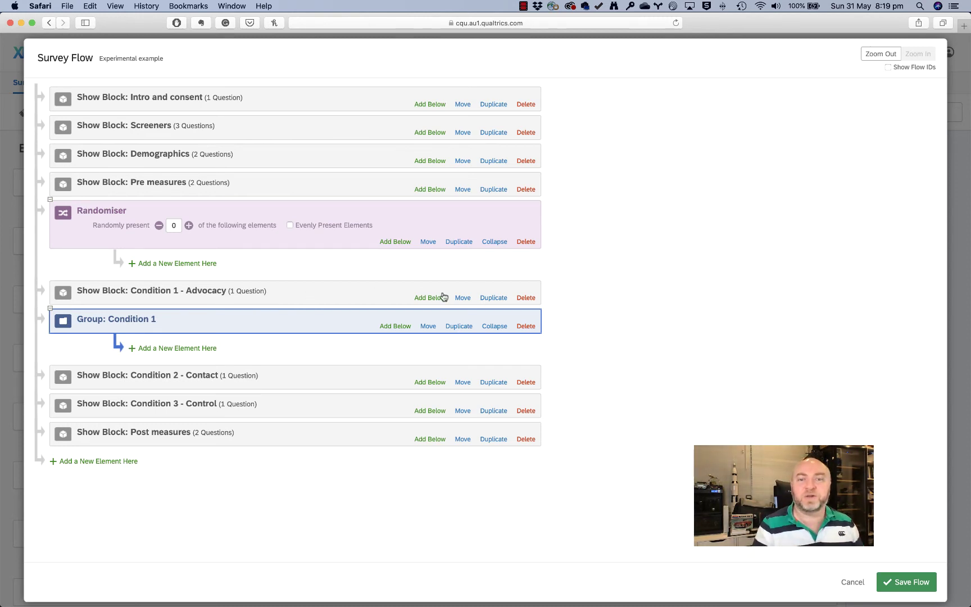
{"action": "left_click_drag", "start_coordinate": [465, 298], "coordinate": [188, 340]}
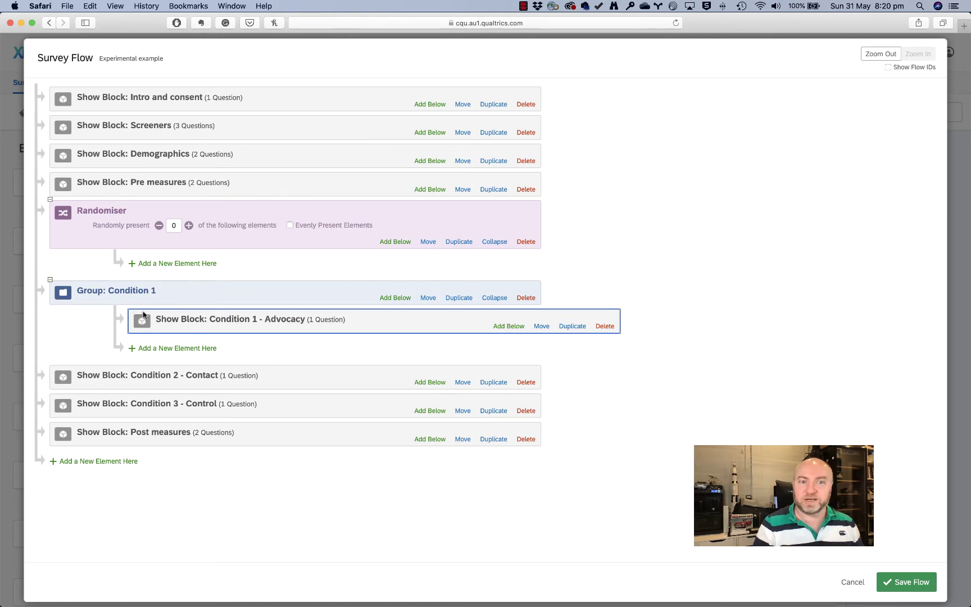
Add Set Embedded Data under the Advocacy block with Group_name = Advocacy.
{"action": "left_click", "coordinate": [184, 349]}
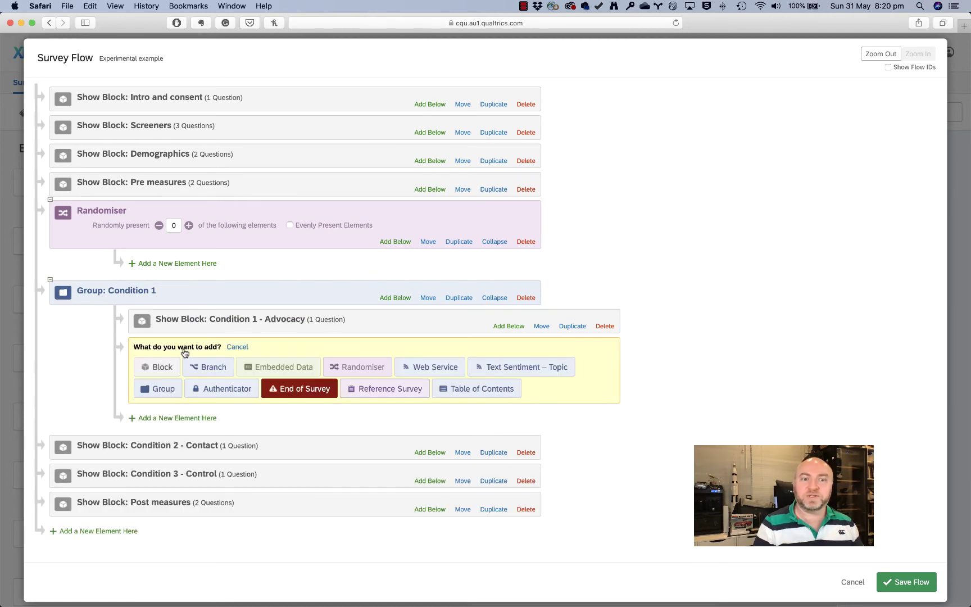
{"action": "left_click", "coordinate": [288, 375]}
{"action": "type", "text": "Group_name"}
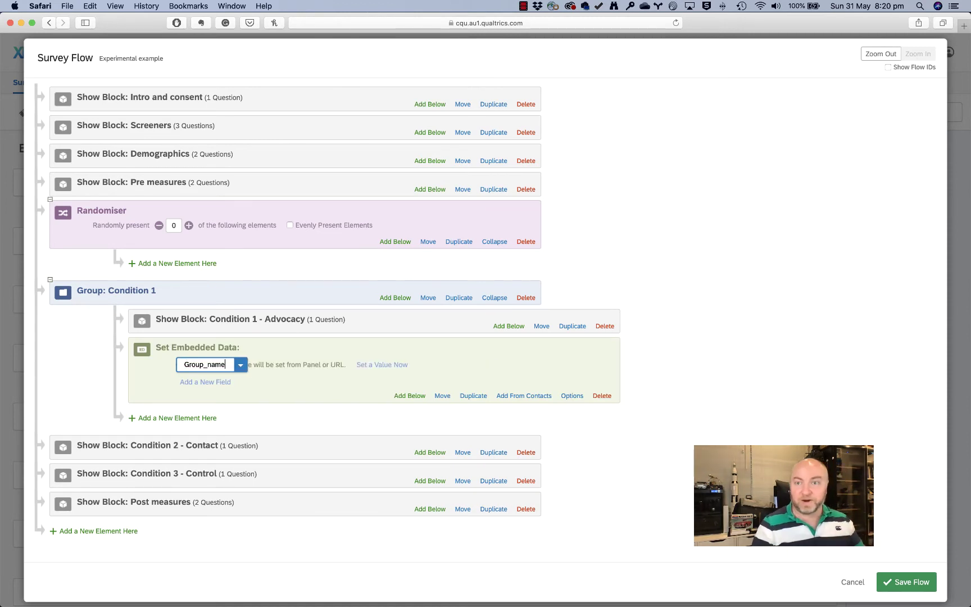
{"action": "key", "text": "Return"}
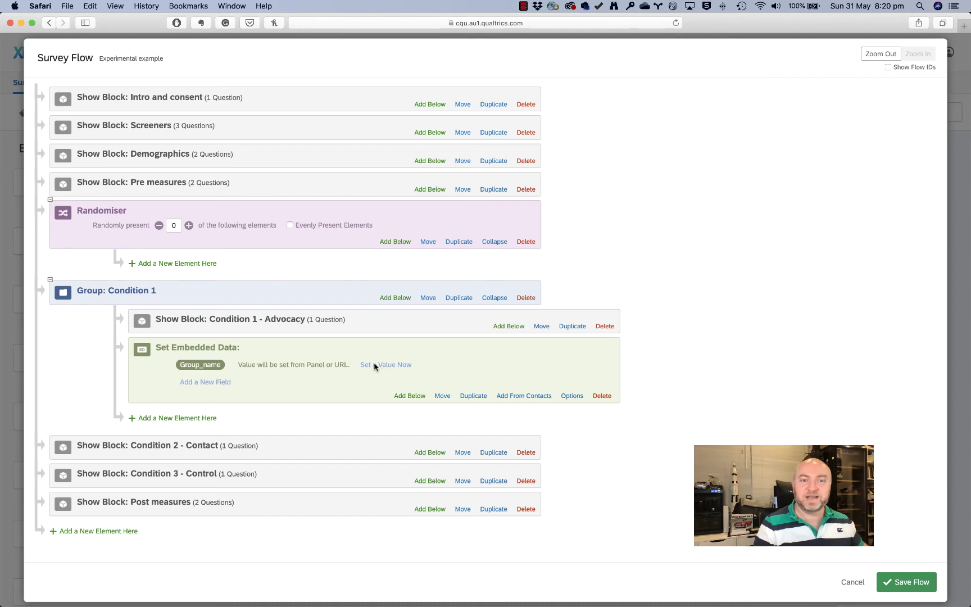
{"action": "left_click", "coordinate": [375, 363]}
{"action": "type", "text": "Advocacy"}
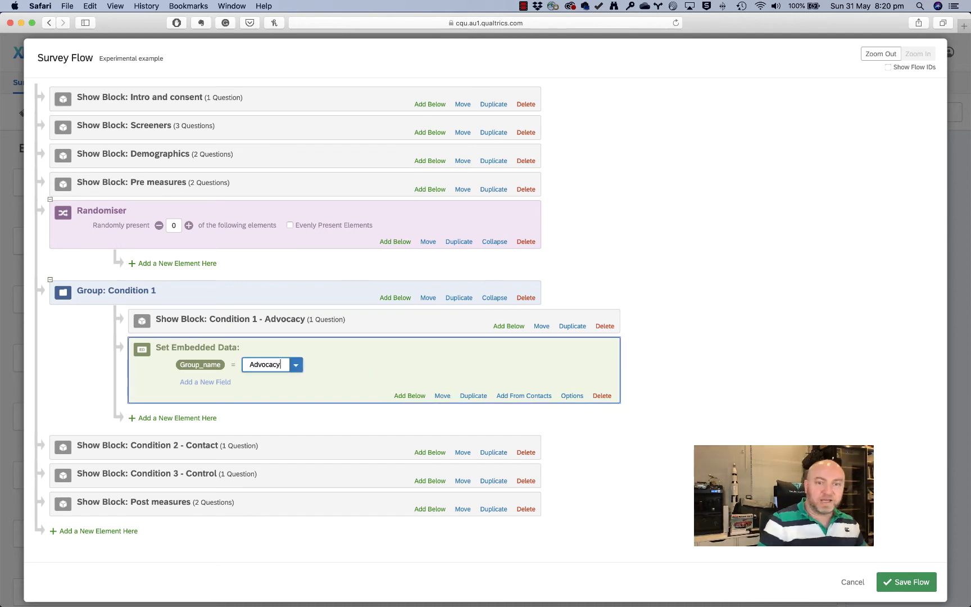
{"action": "key", "text": "Return"}
Add Group_number = 1, then nest the Condition 1 group inside the Randomiser.
{"action": "left_click", "coordinate": [217, 382]}
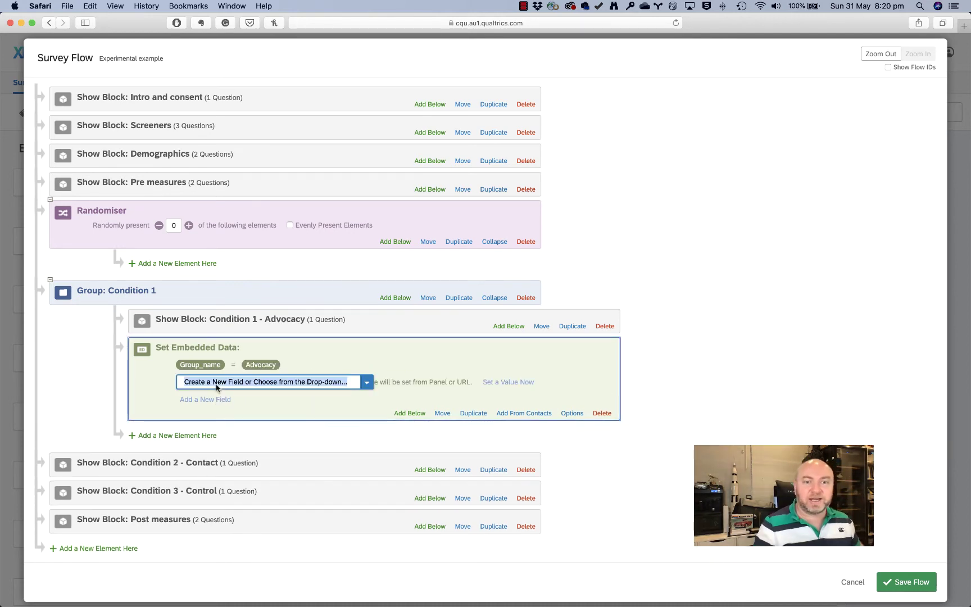
{"action": "type", "text": "Group_"}
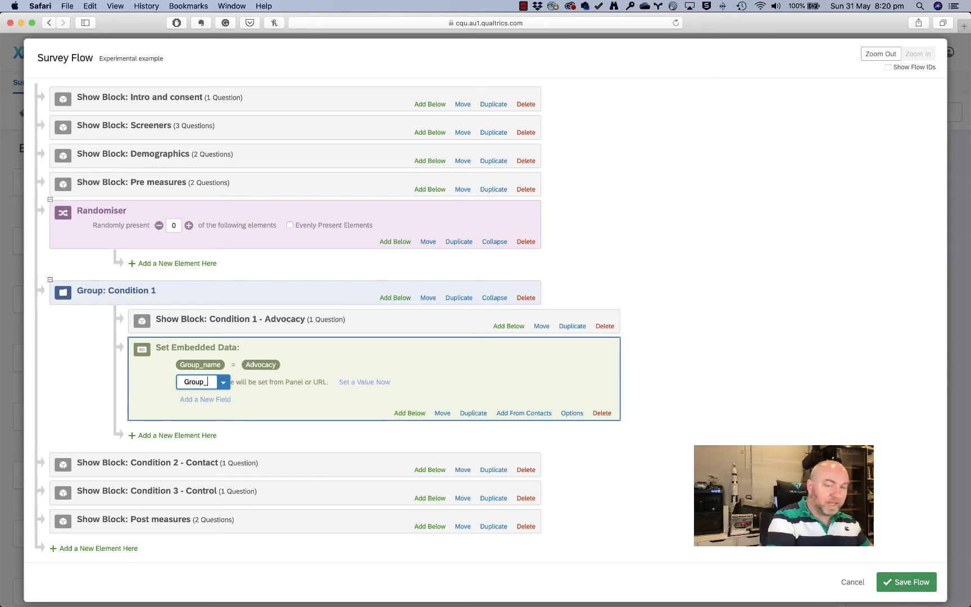
{"action": "type", "text": "number"}
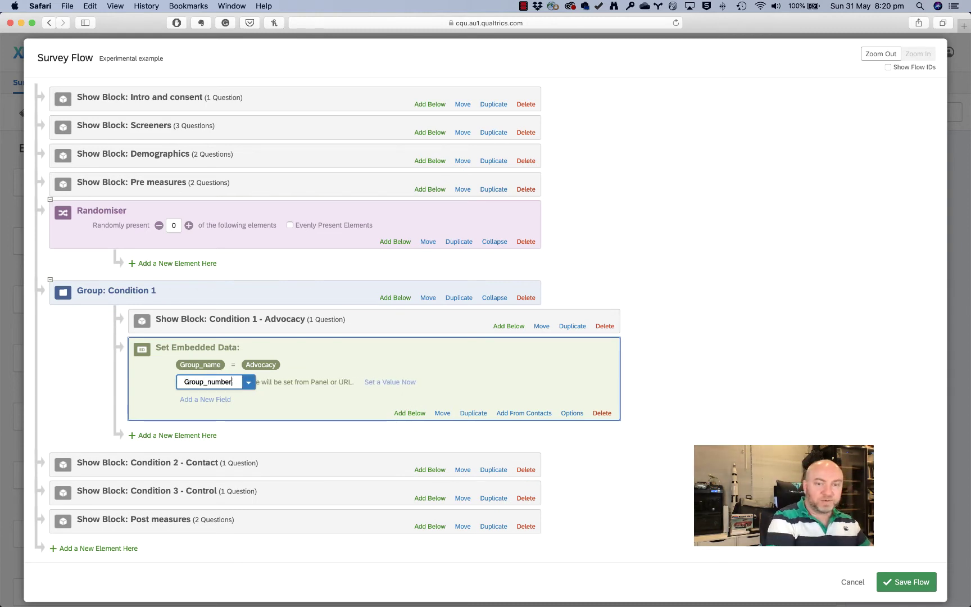
{"action": "key", "text": "Return"}
{"action": "left_click", "coordinate": [380, 381]}
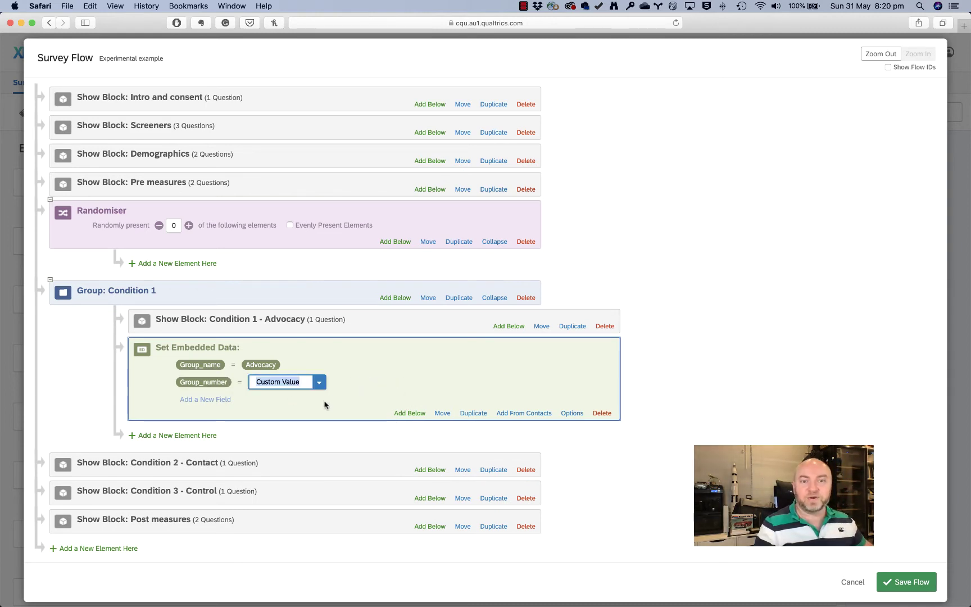
{"action": "type", "text": "1"}
{"action": "left_click", "coordinate": [286, 406]}
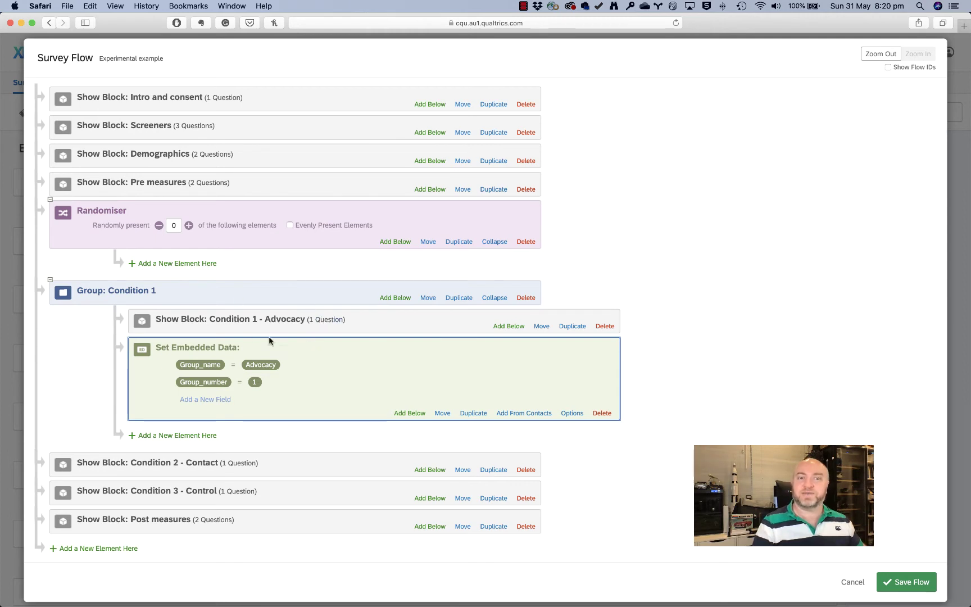
{"action": "left_click_drag", "start_coordinate": [432, 298], "coordinate": [240, 265]}
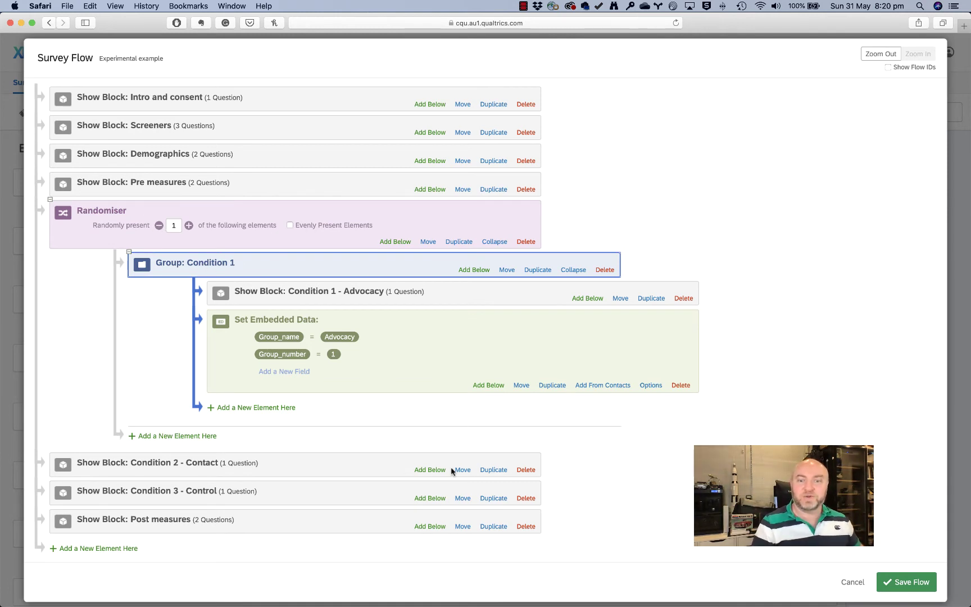
Create a group named 'Contact' and move the Condition 2 - Contact block into it.
{"action": "left_click", "coordinate": [433, 469]}
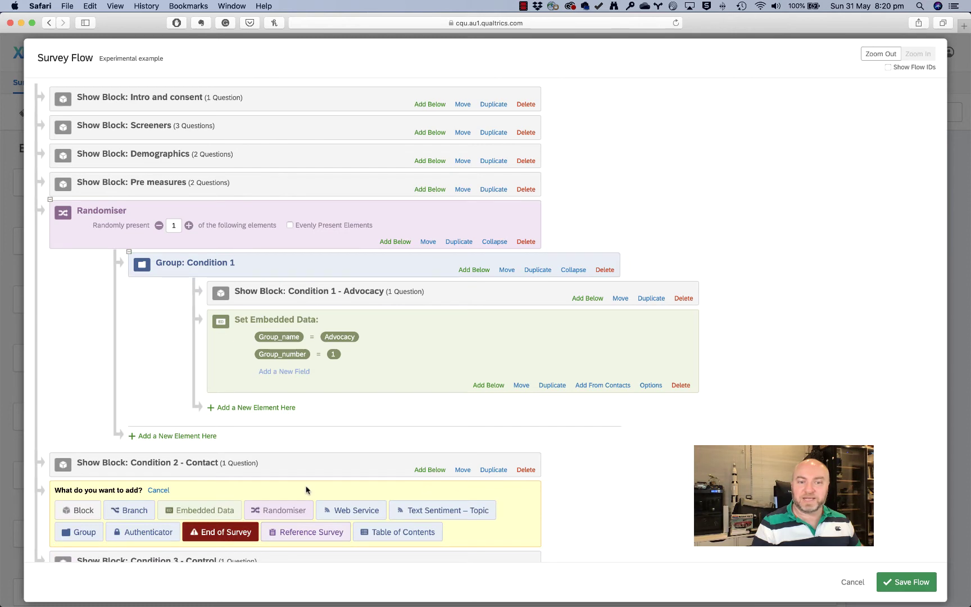
{"action": "scroll", "coordinate": [306, 490], "scroll_direction": "down", "scroll_amount": 4}
{"action": "left_click", "coordinate": [85, 416]}
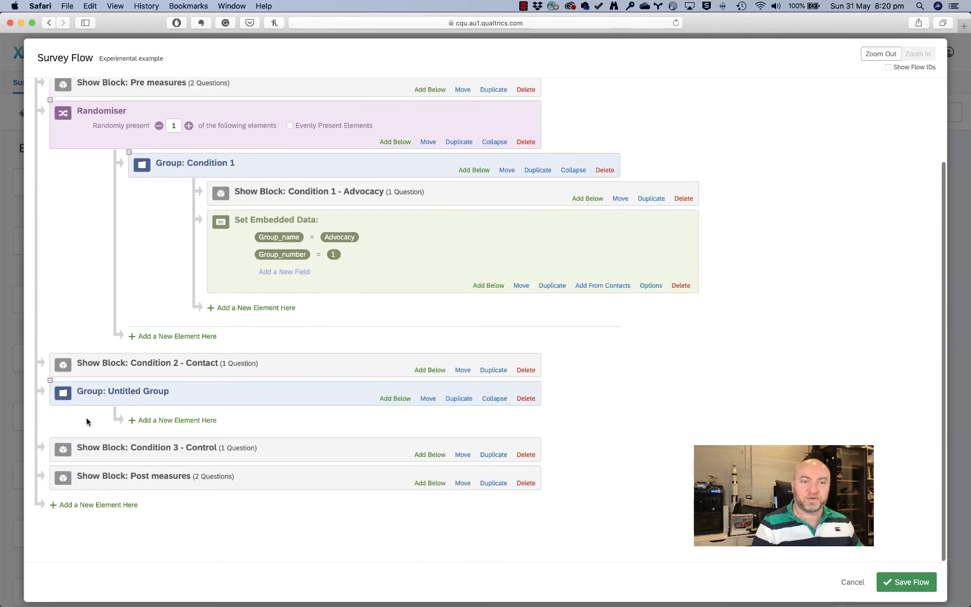
{"action": "left_click", "coordinate": [153, 391]}
{"action": "triple_click", "coordinate": [139, 391]}
{"action": "type", "text": "Contact"}
{"action": "left_click", "coordinate": [283, 423]}
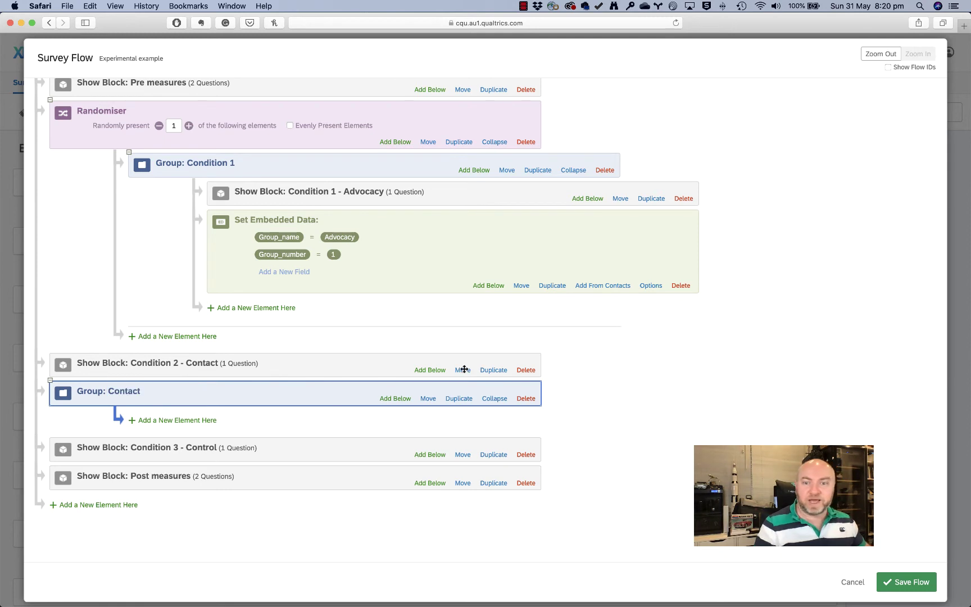
{"action": "left_click_drag", "start_coordinate": [464, 369], "coordinate": [223, 416]}
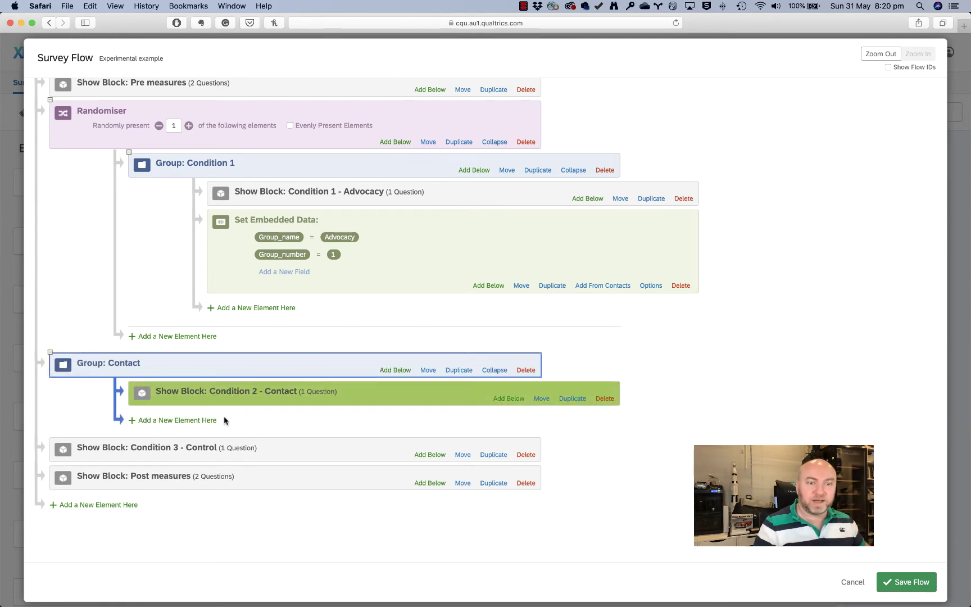
Add embedded data to the Contact group: Group_name = Contact, Group_number = 2.
{"action": "left_click", "coordinate": [195, 421]}
{"action": "left_click", "coordinate": [275, 440]}
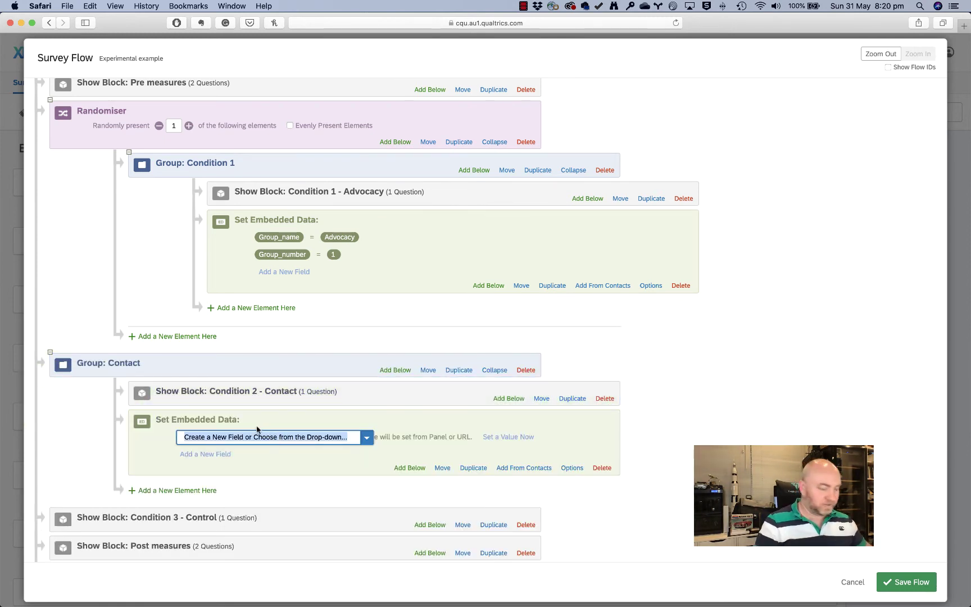
{"action": "type", "text": "Group_name"}
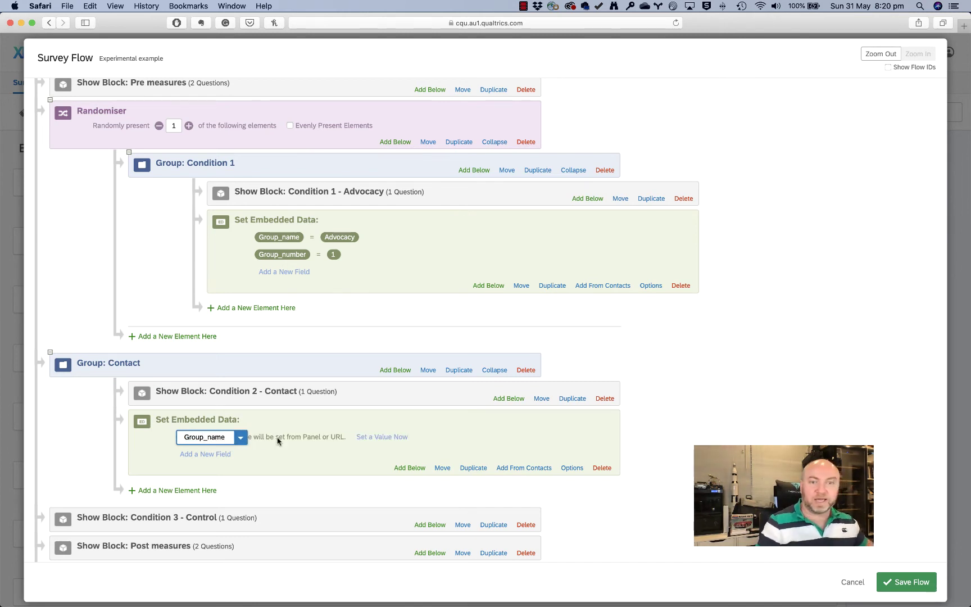
{"action": "left_click", "coordinate": [374, 438]}
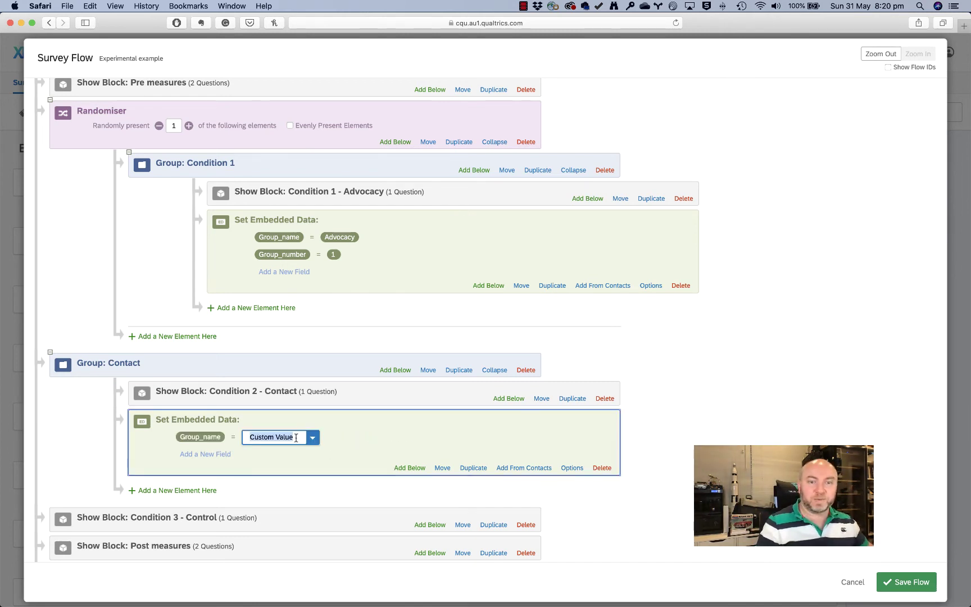
{"action": "type", "text": "Contact"}
{"action": "key", "text": "Return"}
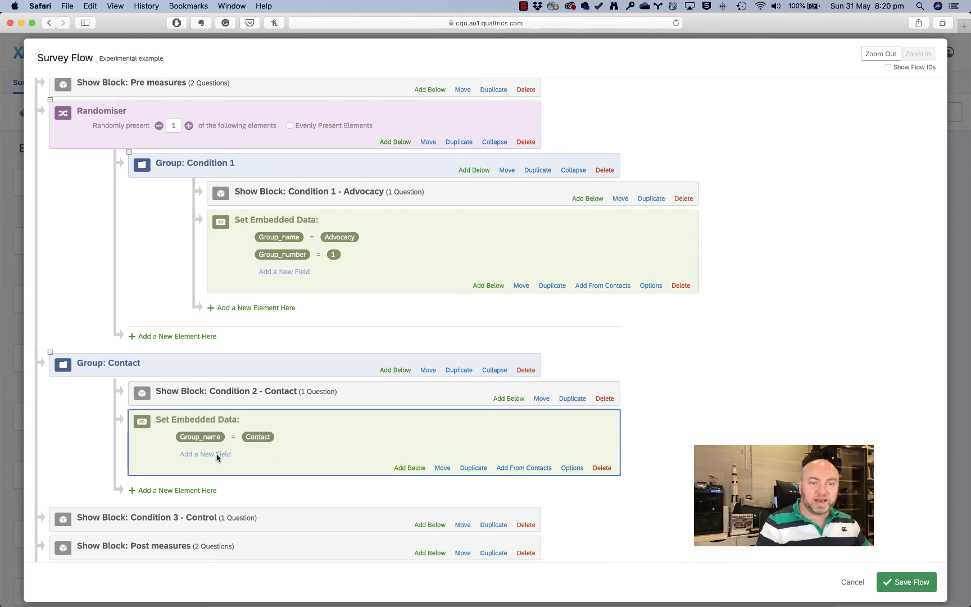
{"action": "left_click", "coordinate": [217, 455]}
{"action": "type", "text": "Grou"}
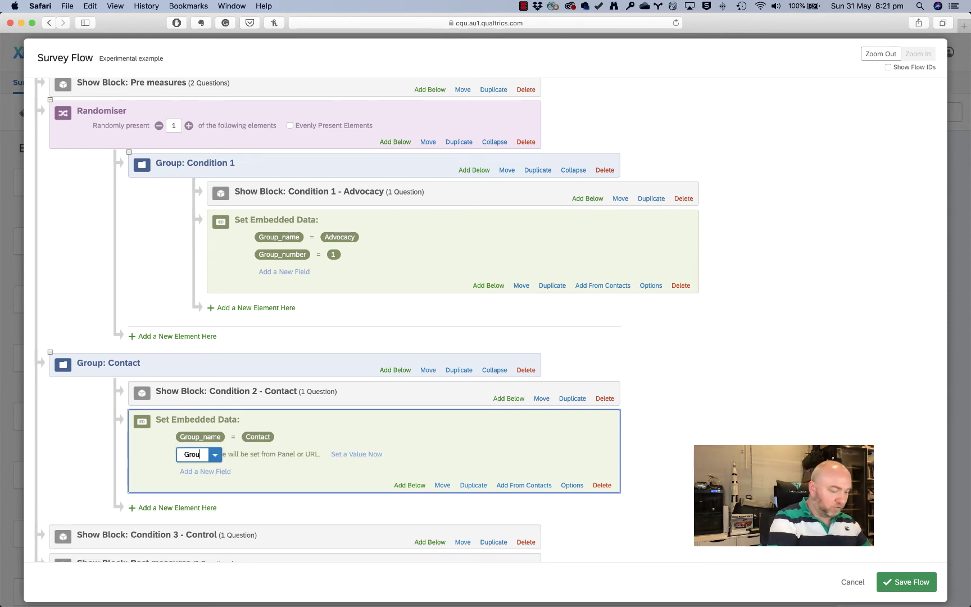
{"action": "type", "text": "p_number"}
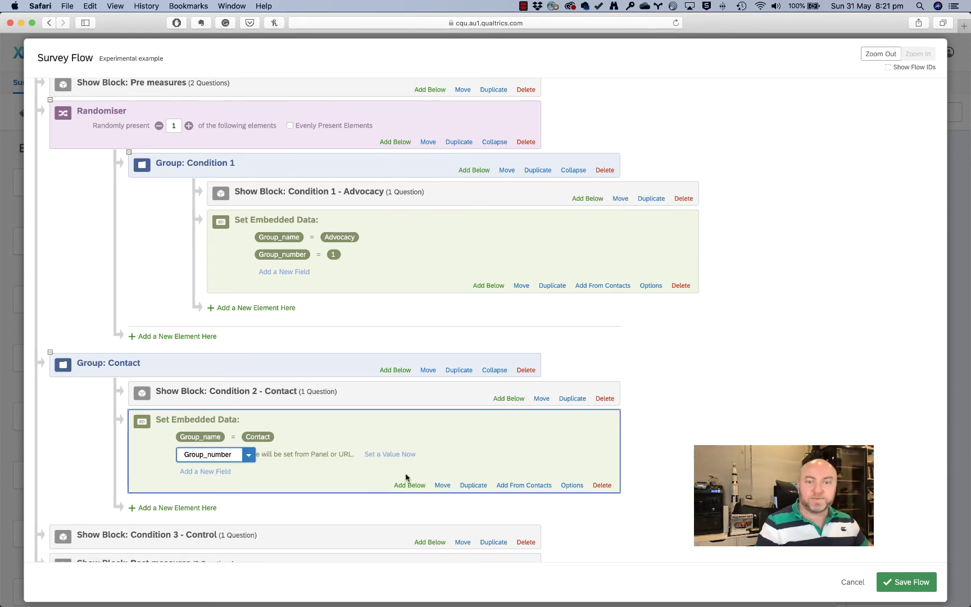
{"action": "key", "text": "Return"}
{"action": "left_click", "coordinate": [393, 457]}
{"action": "type", "text": "2"}
{"action": "left_click", "coordinate": [331, 488]}
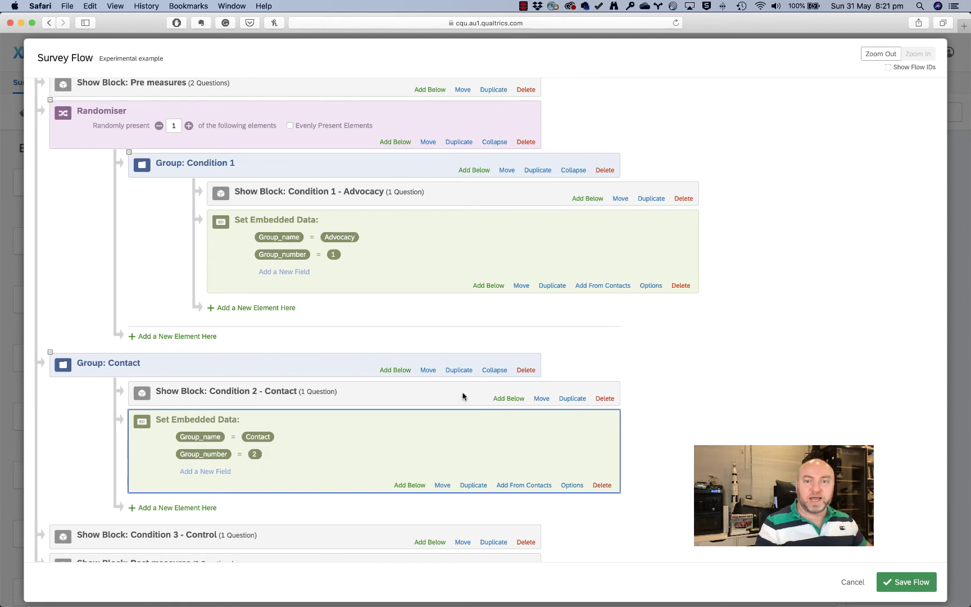
Nest the Contact group in the Randomiser and rename Group: Condition 1 to 'Advocacy'.
{"action": "left_click_drag", "start_coordinate": [428, 369], "coordinate": [231, 341]}
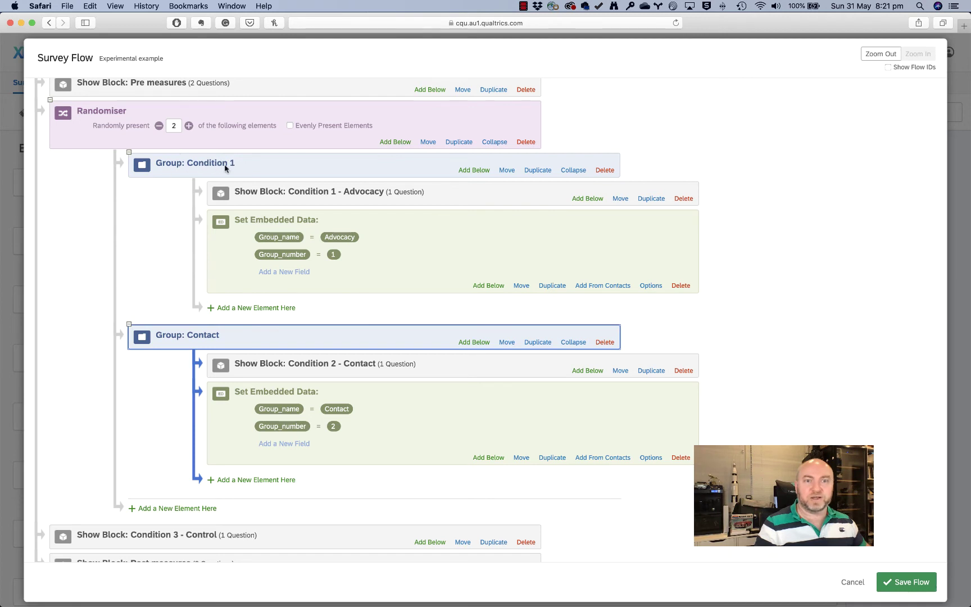
{"action": "left_click", "coordinate": [207, 163]}
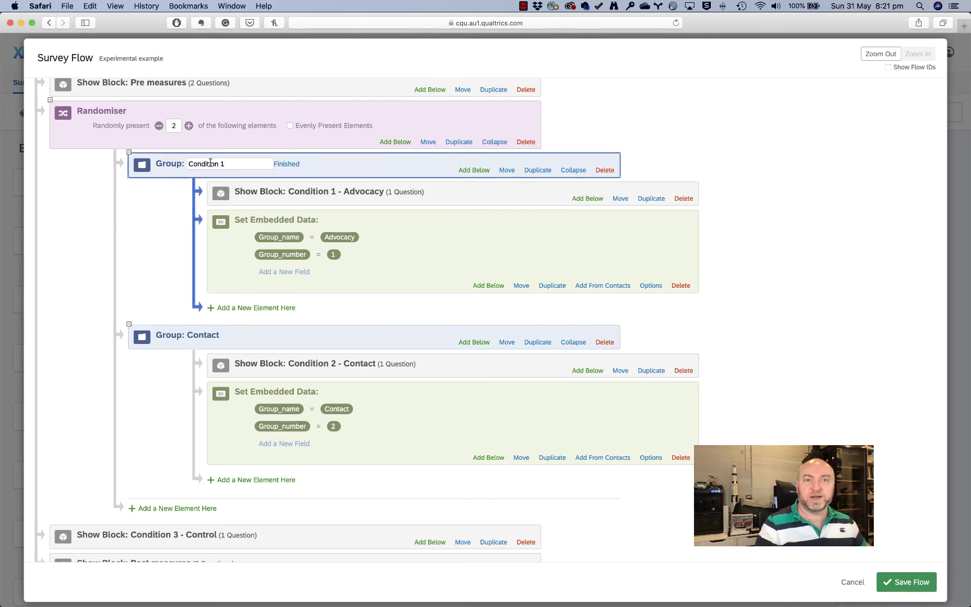
{"action": "key", "text": "super+a"}
{"action": "type", "text": "Advocacy"}
{"action": "key", "text": "Return"}
{"action": "scroll", "coordinate": [191, 315], "scroll_direction": "down", "scroll_amount": 3}
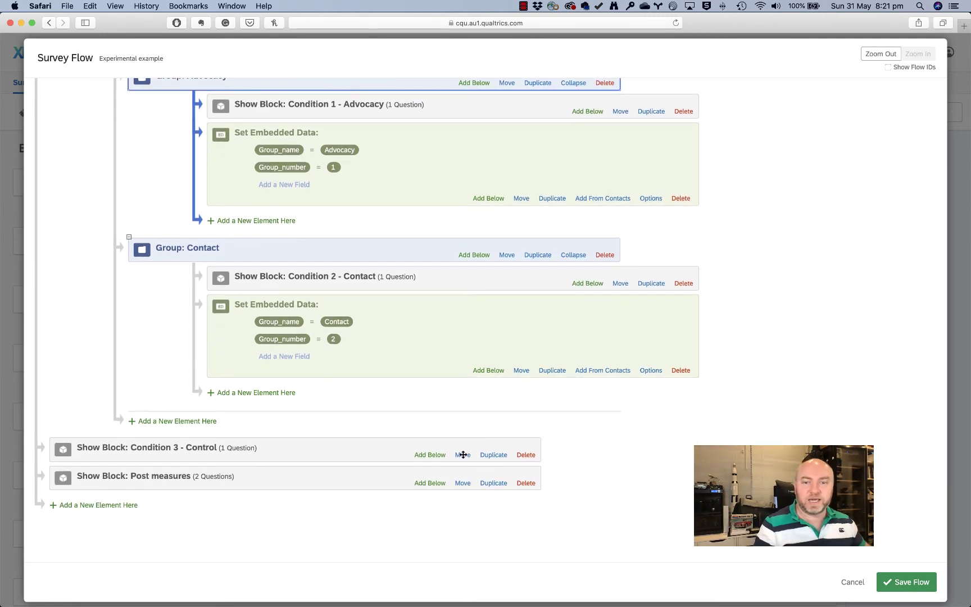
Add a group named 'Control' to the Randomiser and move the Condition 3 - Control block into it.
{"action": "left_click", "coordinate": [163, 421]}
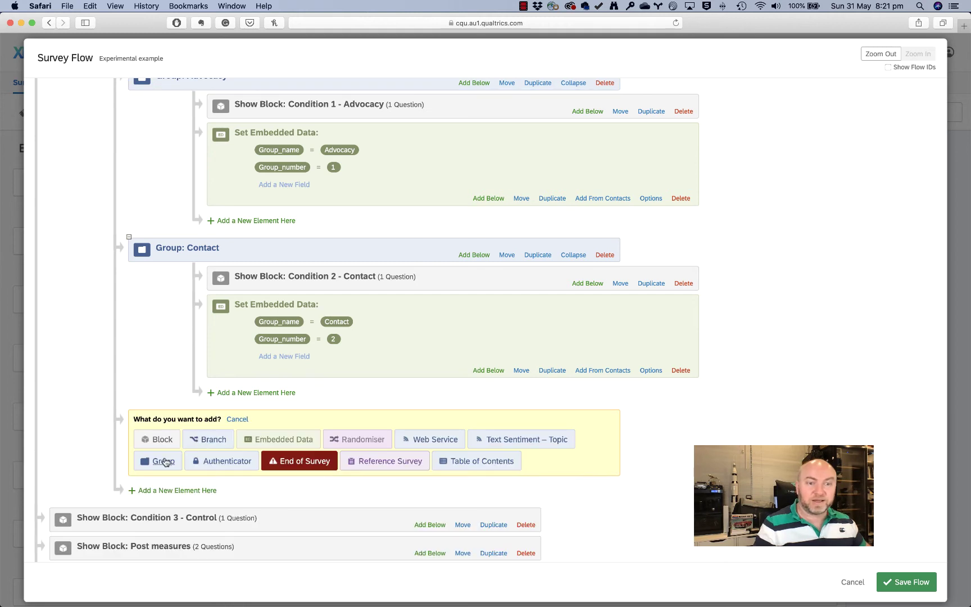
{"action": "left_click", "coordinate": [163, 462]}
{"action": "left_click", "coordinate": [214, 421]}
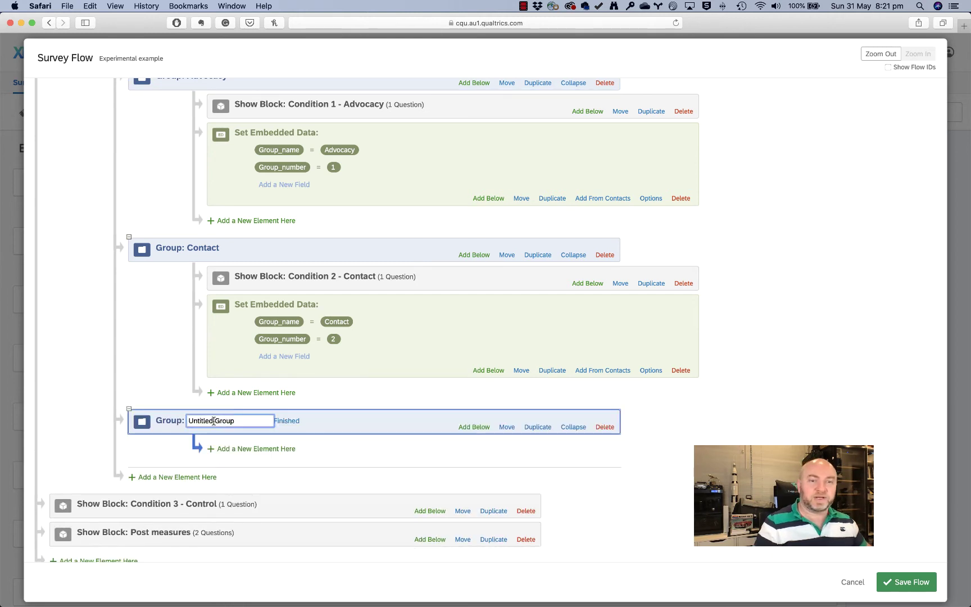
{"action": "triple_click", "coordinate": [213, 421]}
{"action": "type", "text": "Control"}
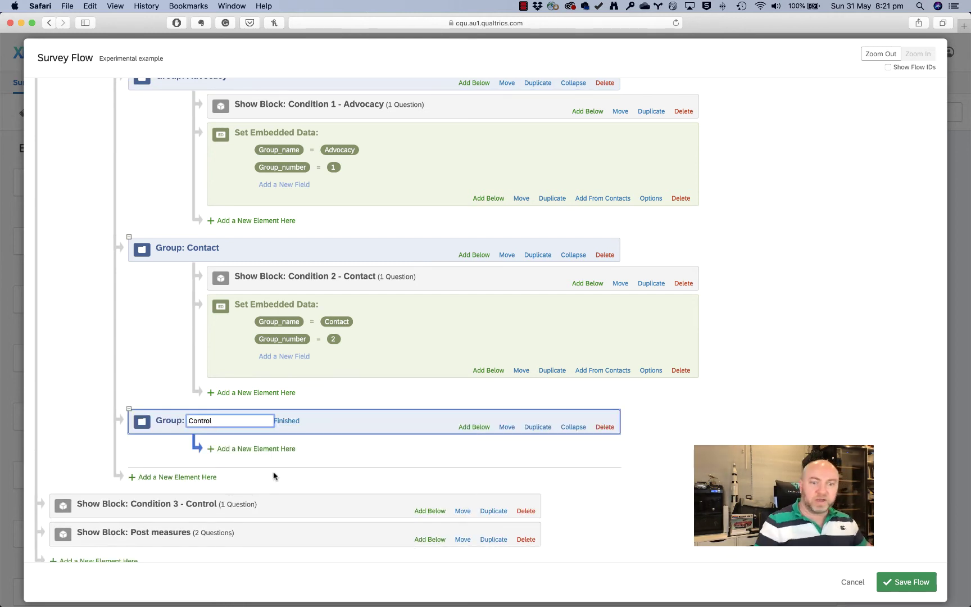
{"action": "key", "text": "Return"}
{"action": "left_click_drag", "start_coordinate": [463, 513], "coordinate": [286, 447]}
Add embedded data to the Control group: Group_name = Control, Group_number = 3.
{"action": "left_click", "coordinate": [264, 477]}
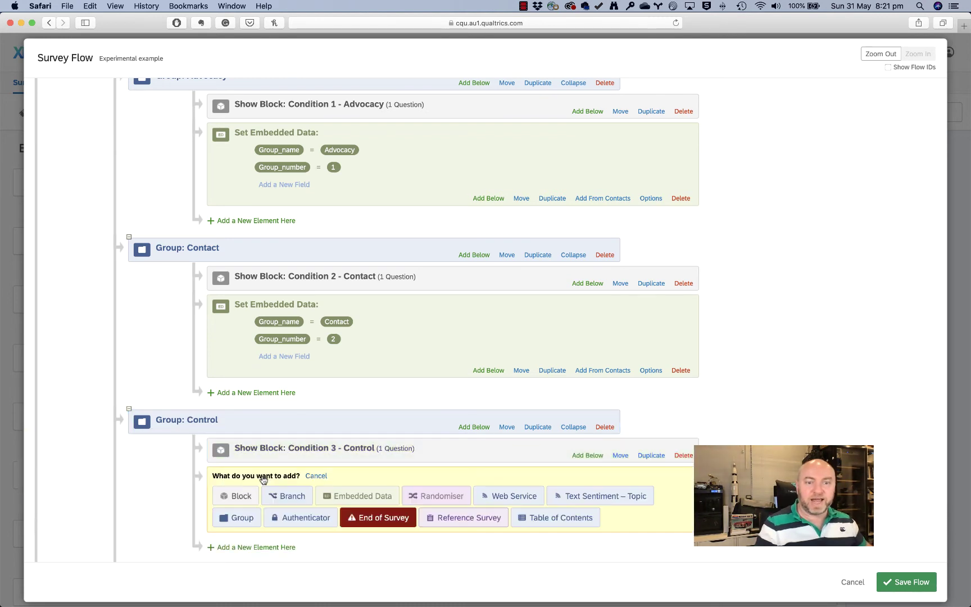
{"action": "left_click", "coordinate": [361, 497]}
{"action": "type", "text": "Group_name"}
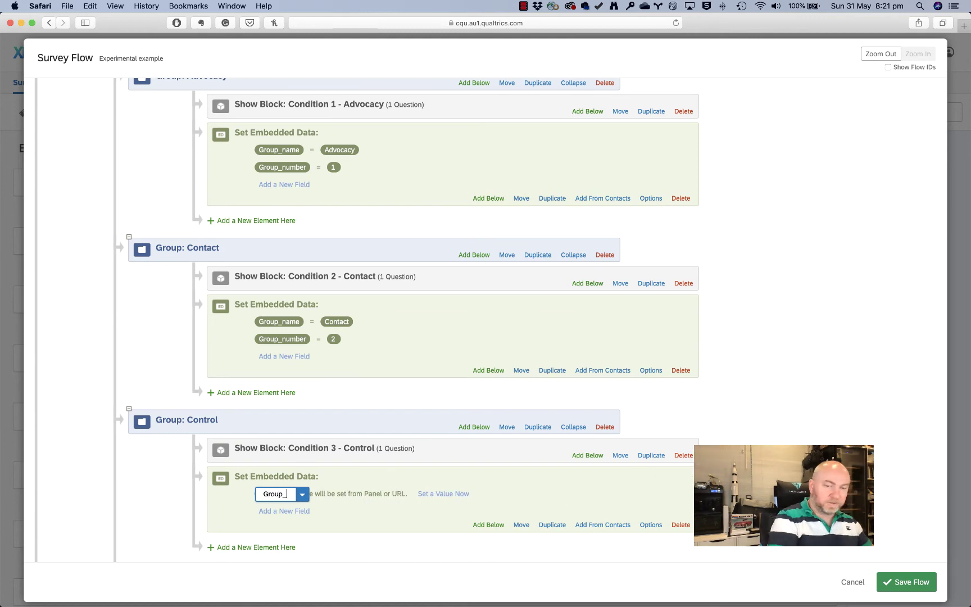
{"action": "left_click", "coordinate": [444, 494]}
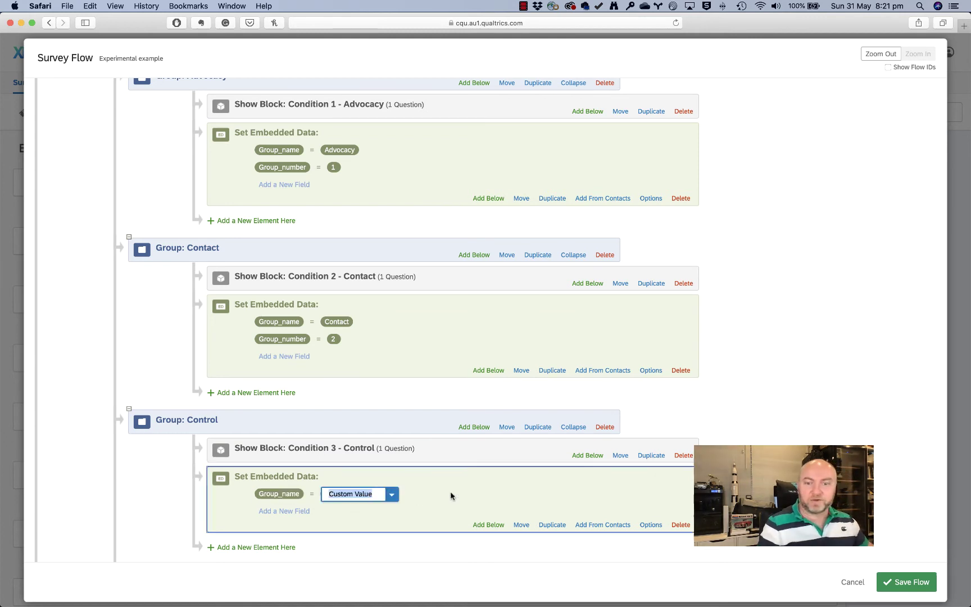
{"action": "type", "text": "Control"}
{"action": "left_click", "coordinate": [278, 512]}
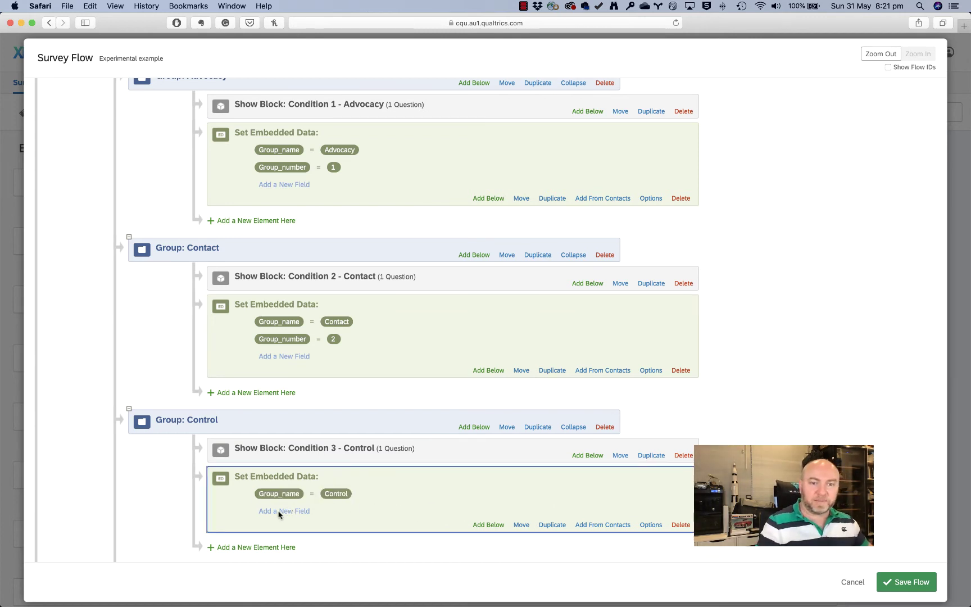
{"action": "left_click", "coordinate": [278, 512]}
{"action": "type", "text": "Group_number"}
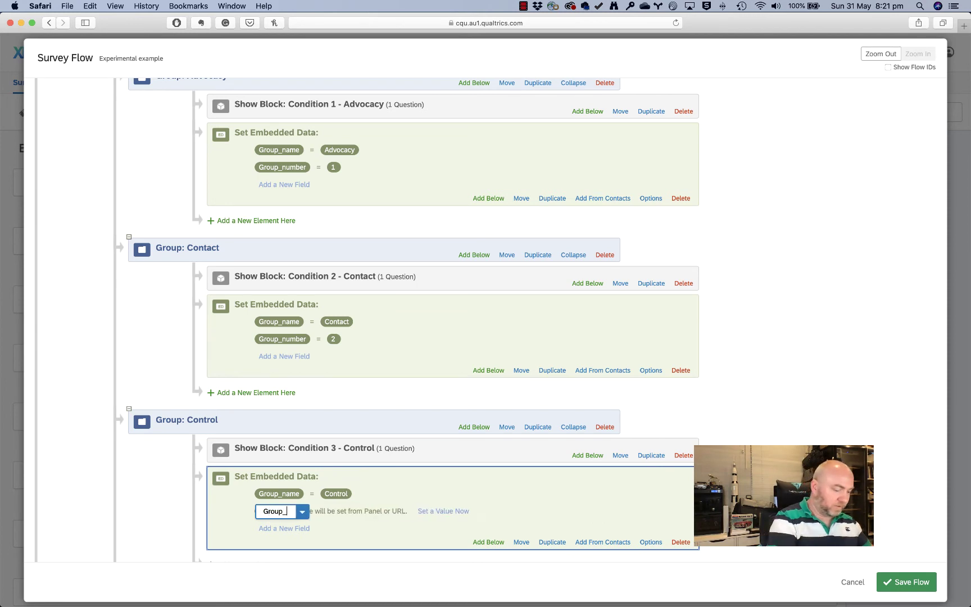
{"action": "left_click", "coordinate": [463, 512]}
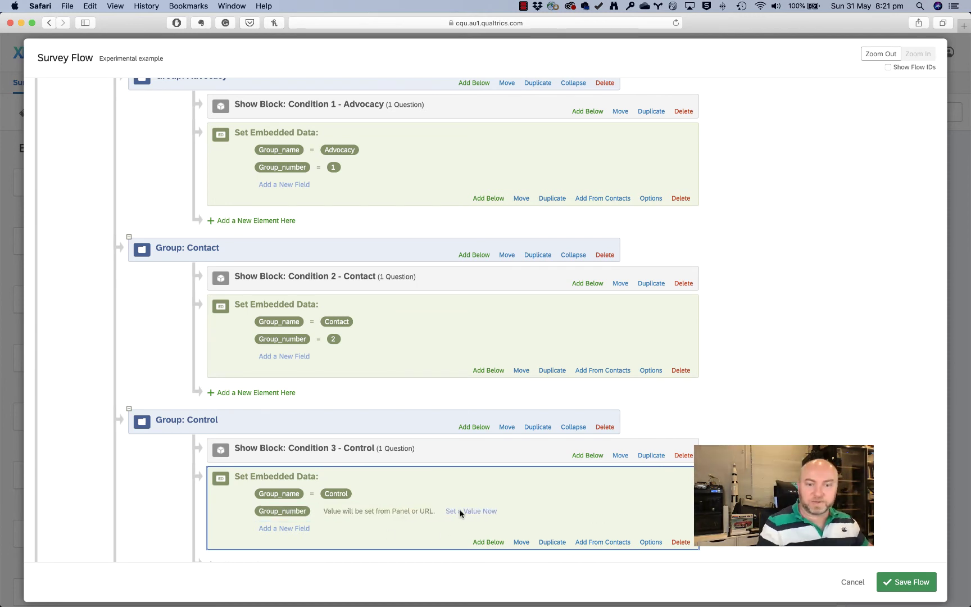
{"action": "left_click", "coordinate": [457, 512]}
{"action": "type", "text": "3"}
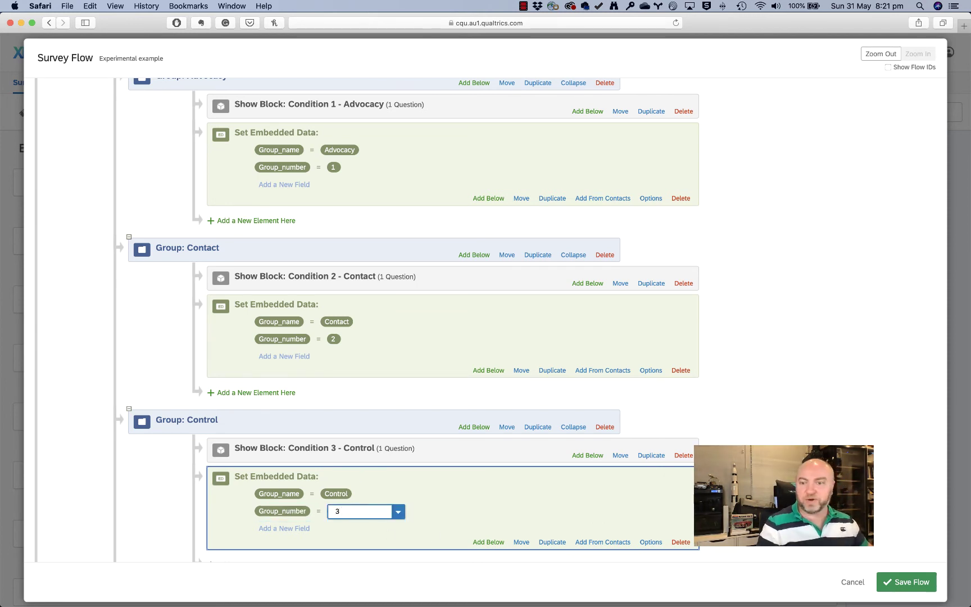
{"action": "key", "text": "Return"}
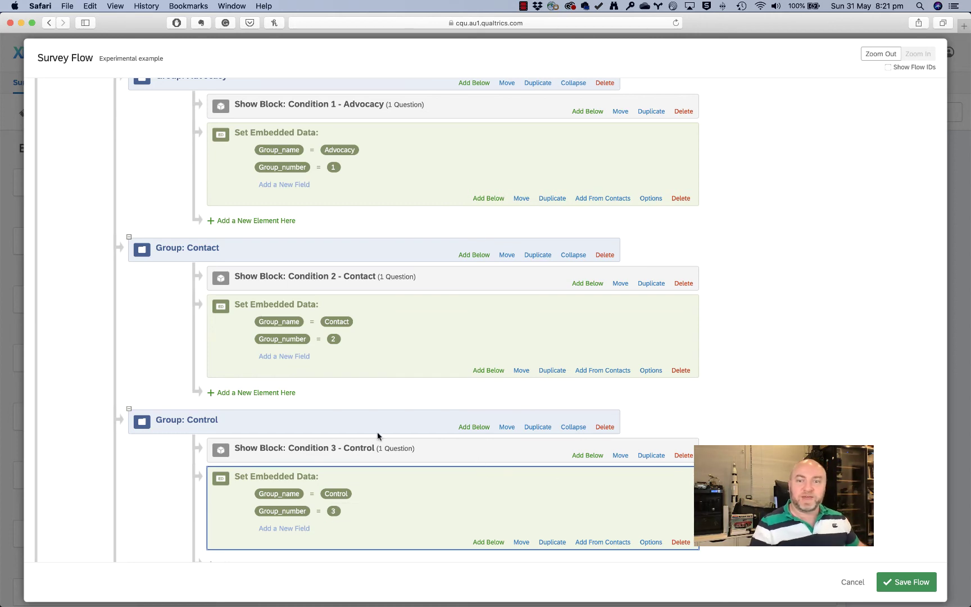
Keep the Randomiser presenting 1 of 3 groups, toggling Evenly Present Elements on then off.
{"action": "scroll", "coordinate": [378, 434], "scroll_direction": "up", "scroll_amount": 5}
{"action": "scroll", "coordinate": [377, 434], "scroll_direction": "down", "scroll_amount": 2}
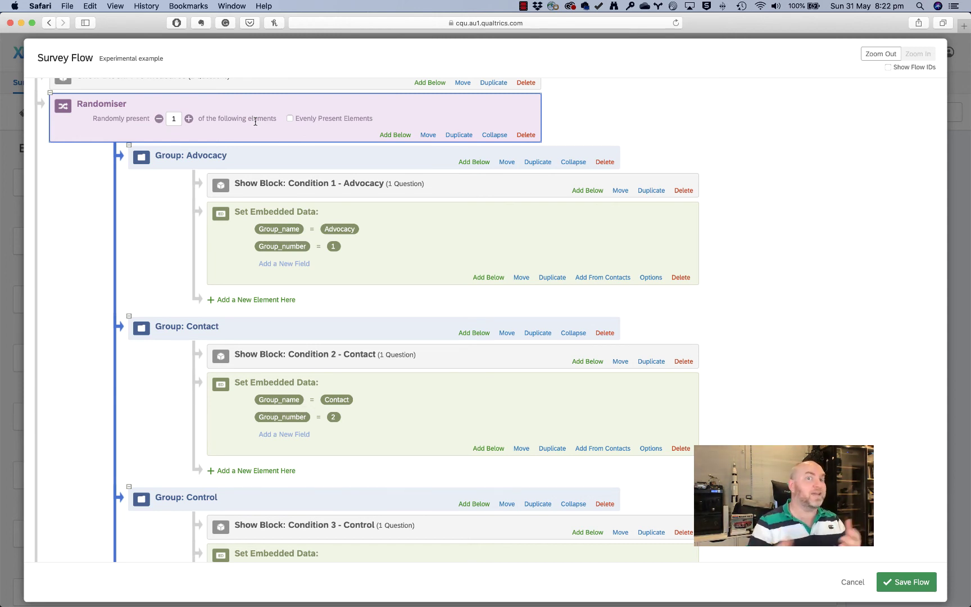
{"action": "left_click", "coordinate": [290, 120]}
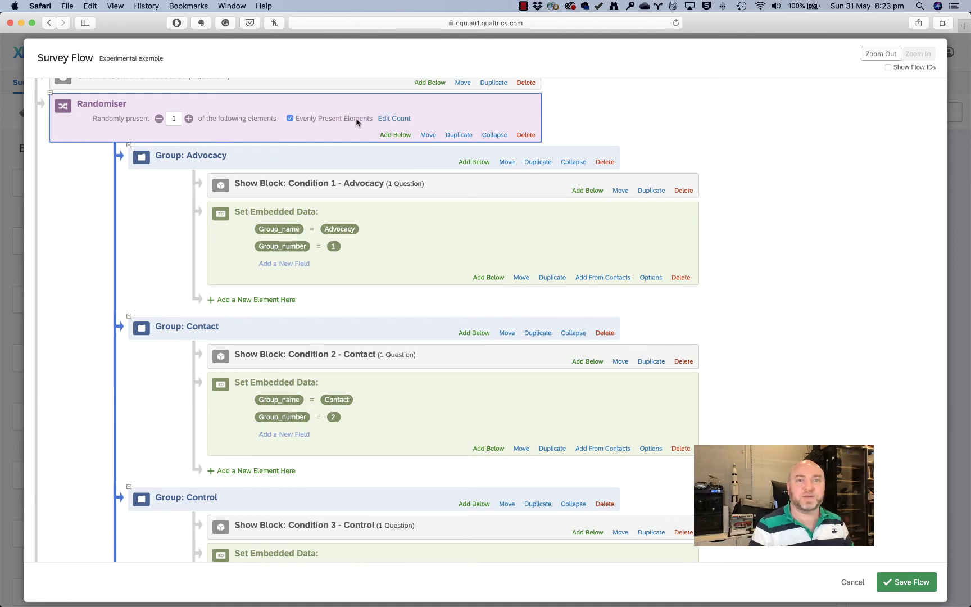
{"action": "left_click", "coordinate": [290, 119]}
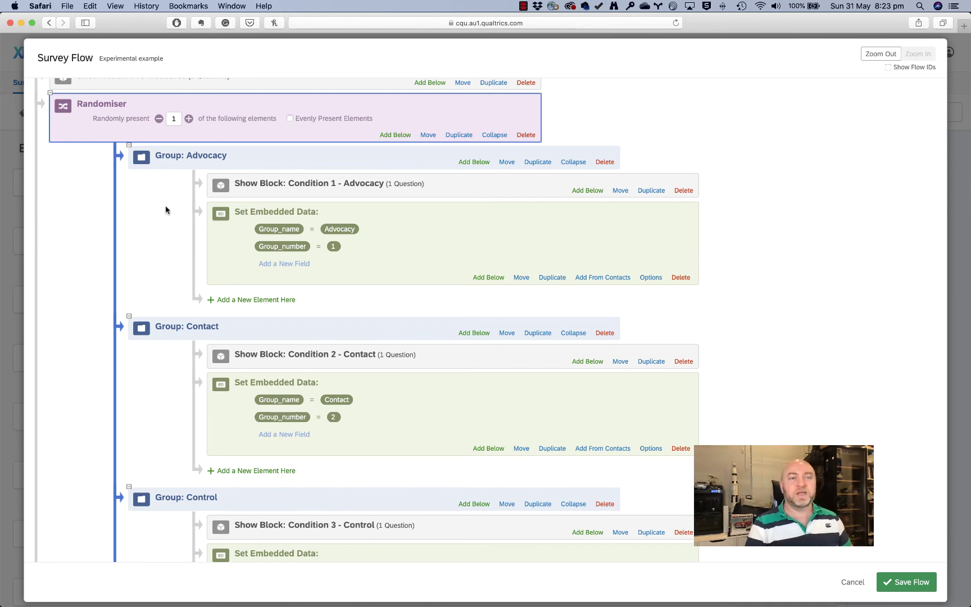
{"action": "scroll", "coordinate": [135, 224], "scroll_direction": "up", "scroll_amount": 5}
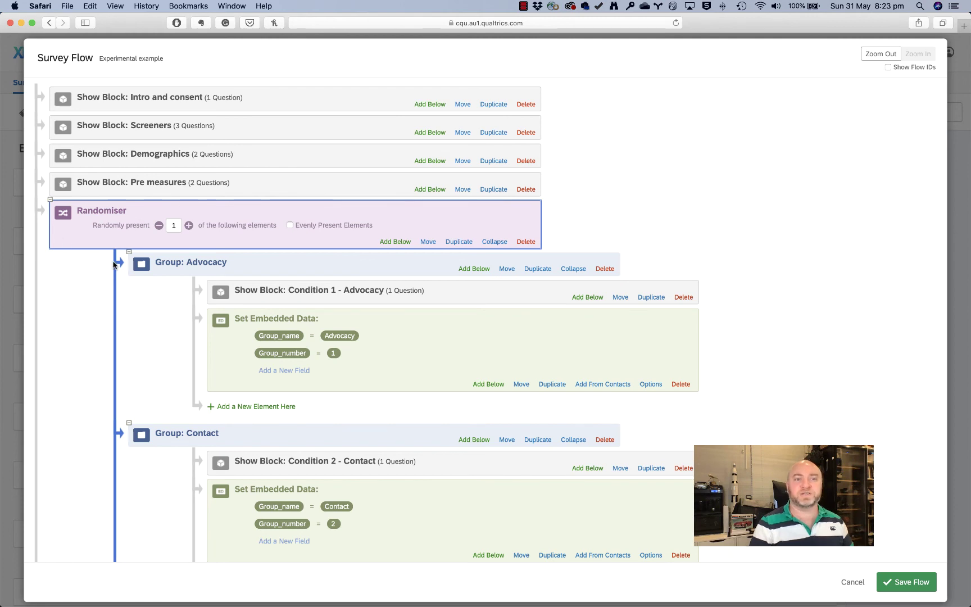
{"action": "scroll", "coordinate": [114, 264], "scroll_direction": "down", "scroll_amount": 4}
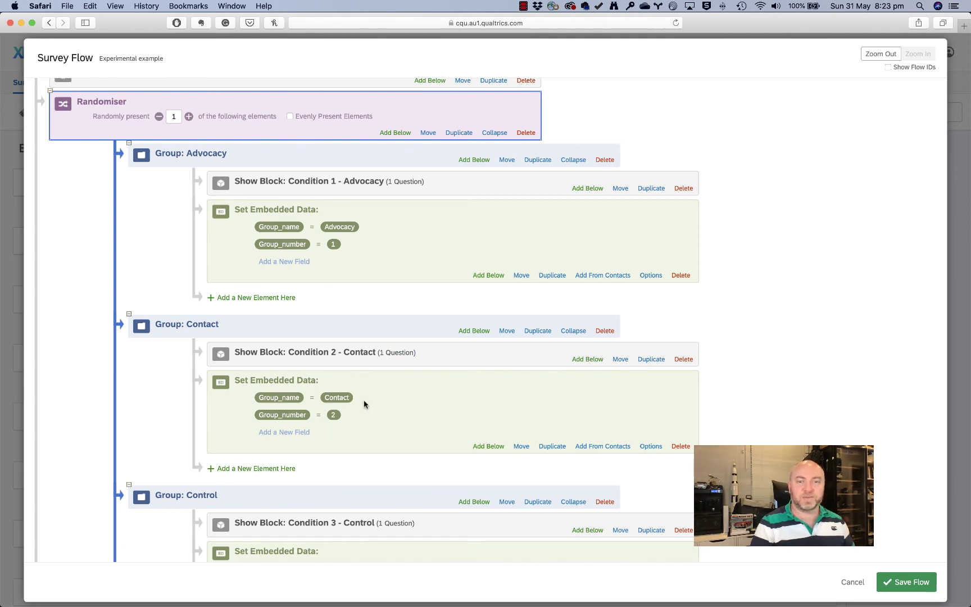
{"action": "scroll", "coordinate": [331, 425], "scroll_direction": "down", "scroll_amount": 5}
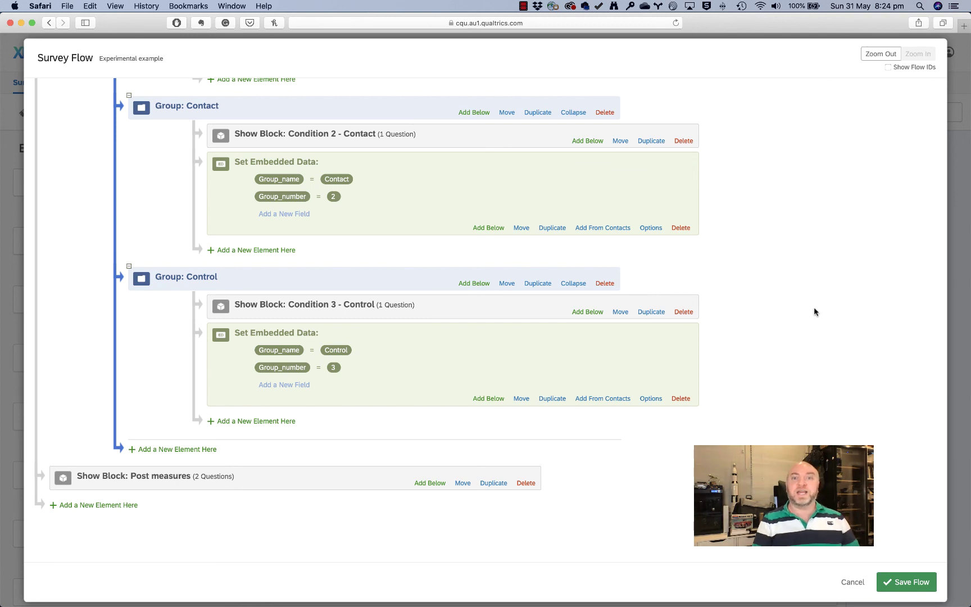
{"action": "scroll", "coordinate": [814, 307], "scroll_direction": "up", "scroll_amount": 6}
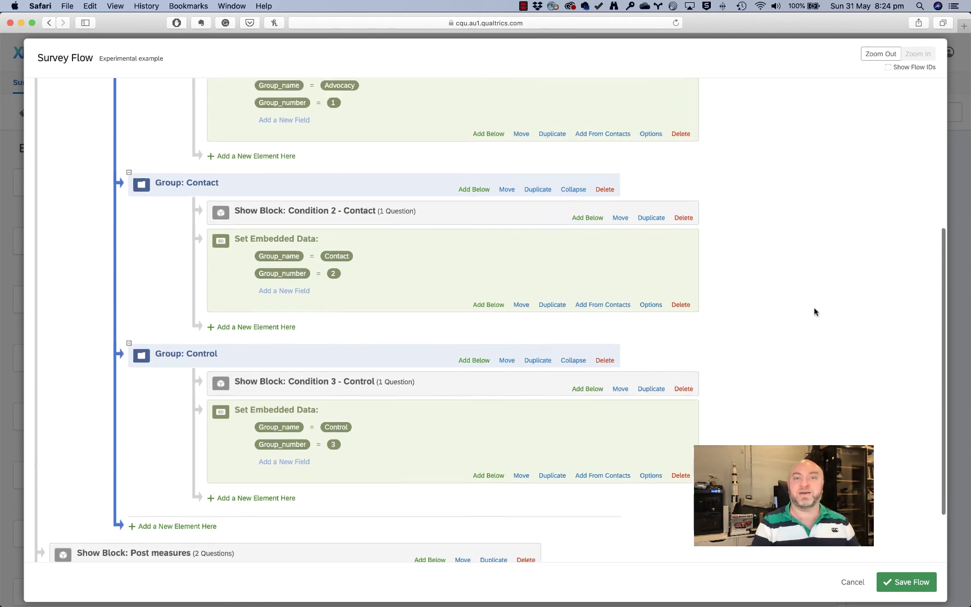